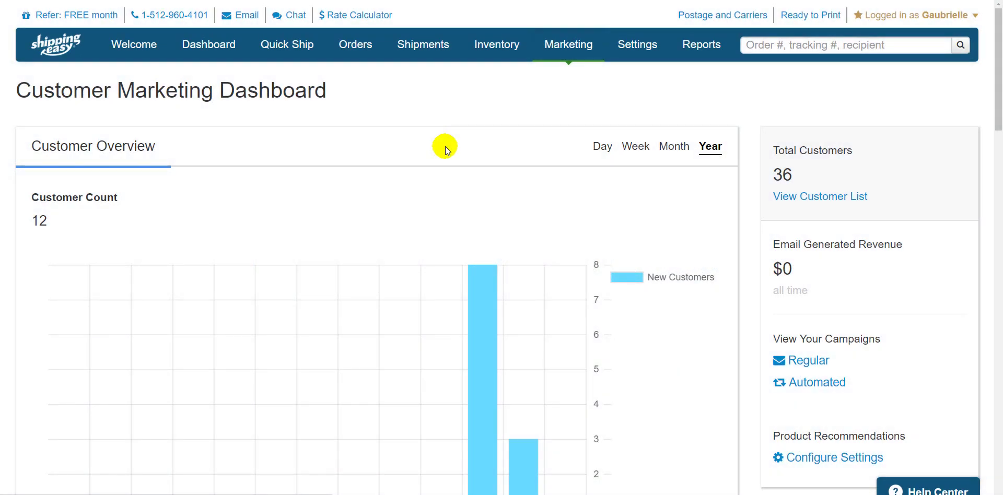
# Go to Marketing > Email Campaigns and start creating a new campaign
pyautogui.click(575, 45)
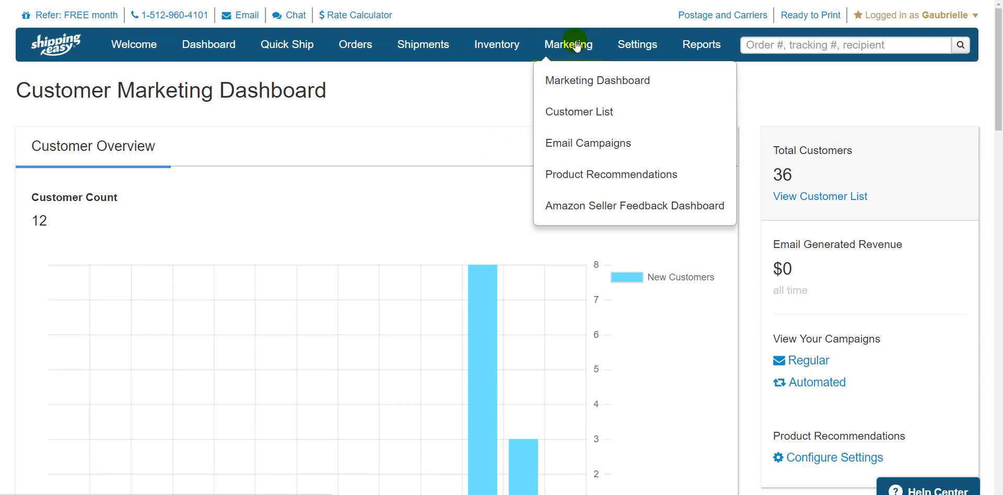
pyautogui.click(601, 150)
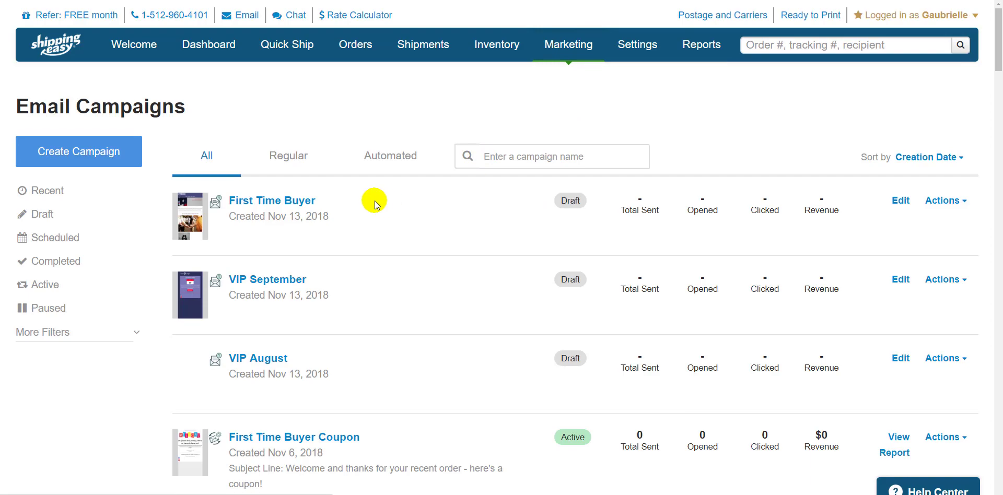
pyautogui.click(93, 156)
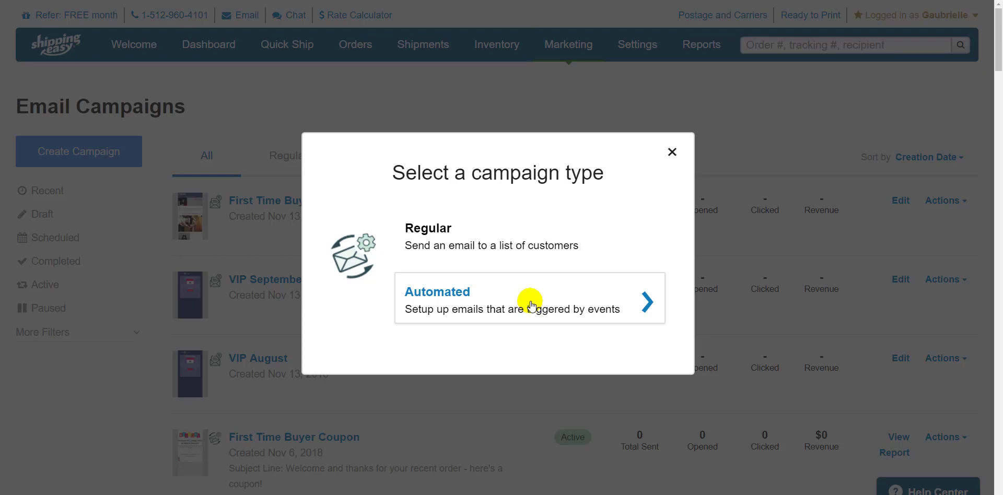
# Make it a Regular campaign named 'Fall Campaign' and continue
pyautogui.click(514, 242)
pyautogui.click(361, 254)
pyautogui.write('Fall Campaign')
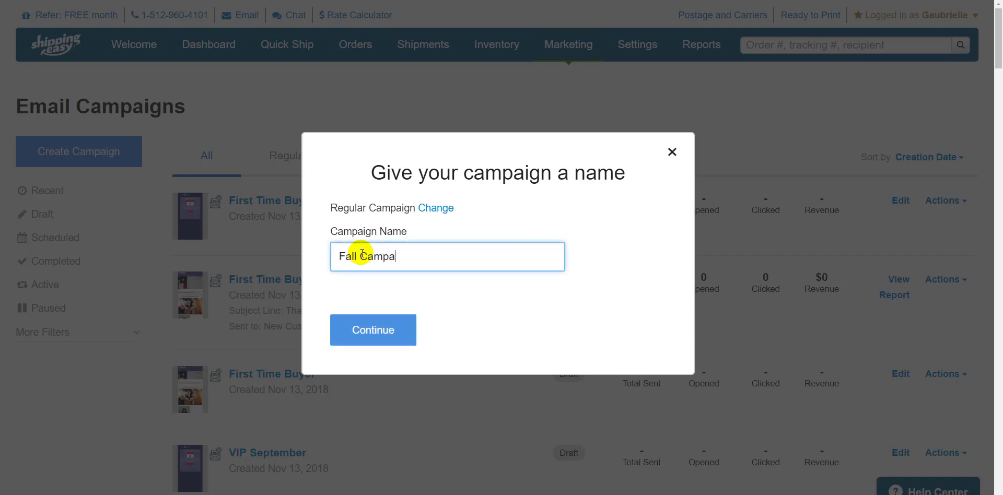
pyautogui.click(372, 329)
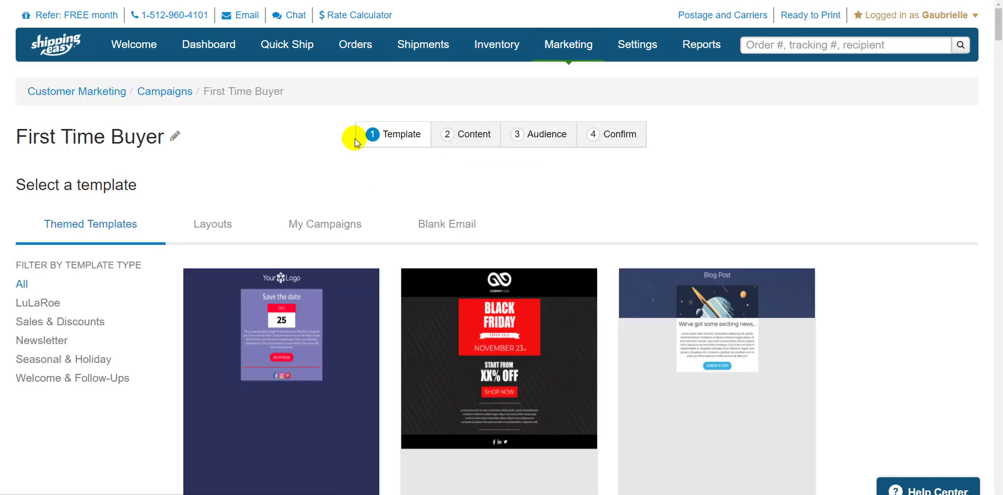
# Browse the Sales, Newsletter and Seasonal filters and the layout, past-campaign and blank tabs, then return to themed templates
pyautogui.scroll(-2, 355, 164)
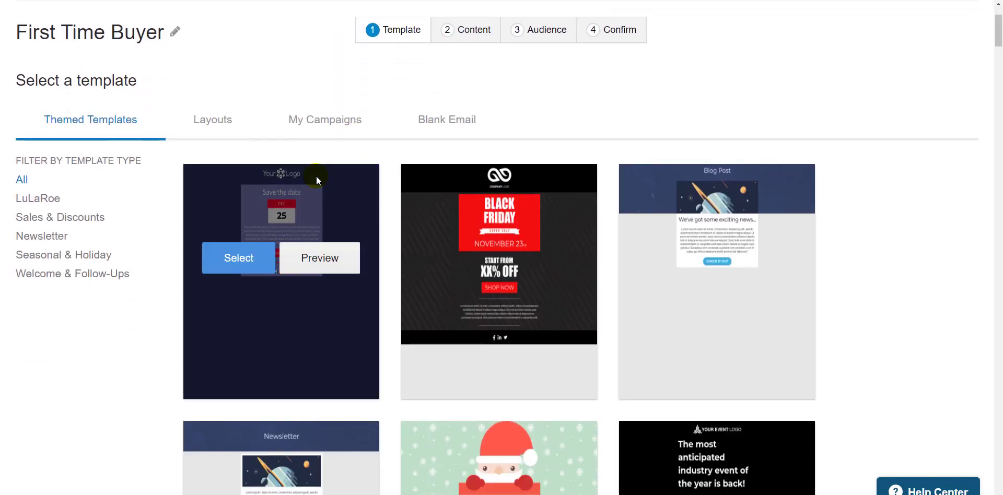
pyautogui.moveTo(655, 278)
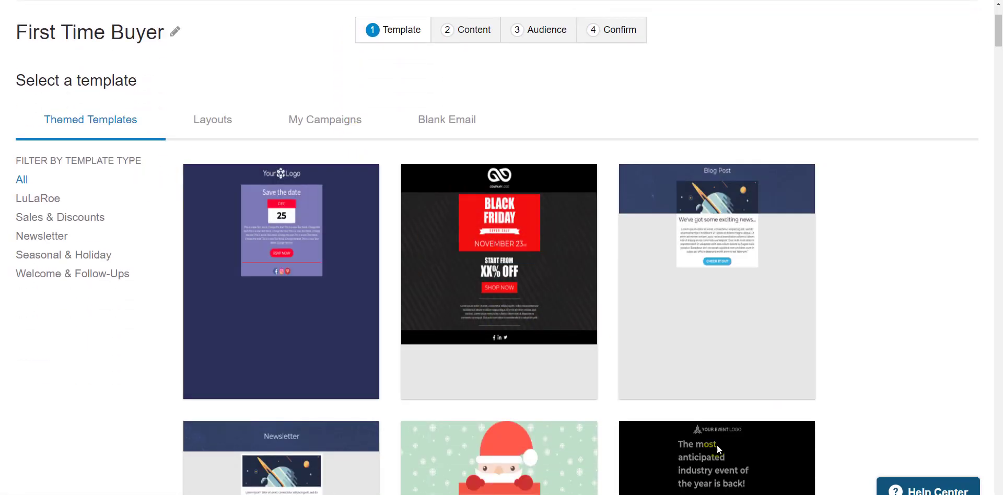
pyautogui.moveTo(240, 319)
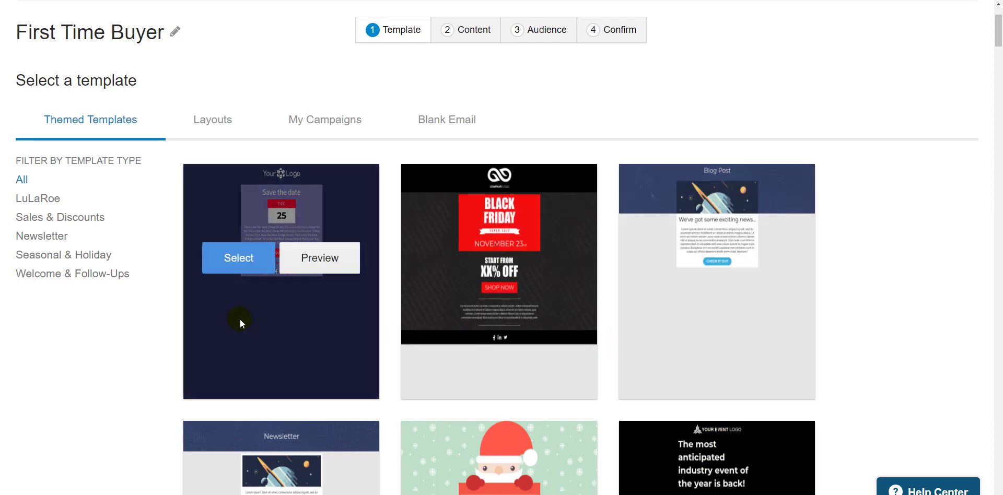
pyautogui.click(68, 217)
pyautogui.click(50, 239)
pyautogui.click(46, 255)
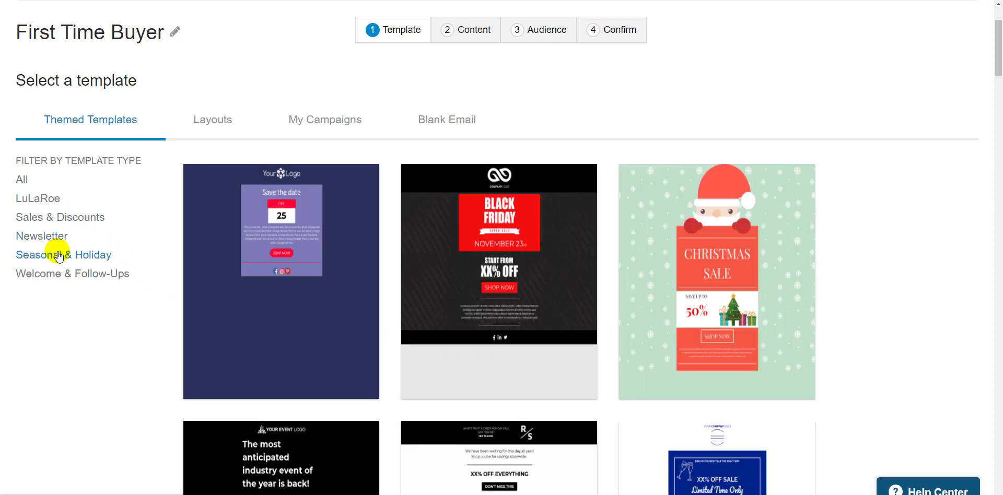
pyautogui.click(215, 121)
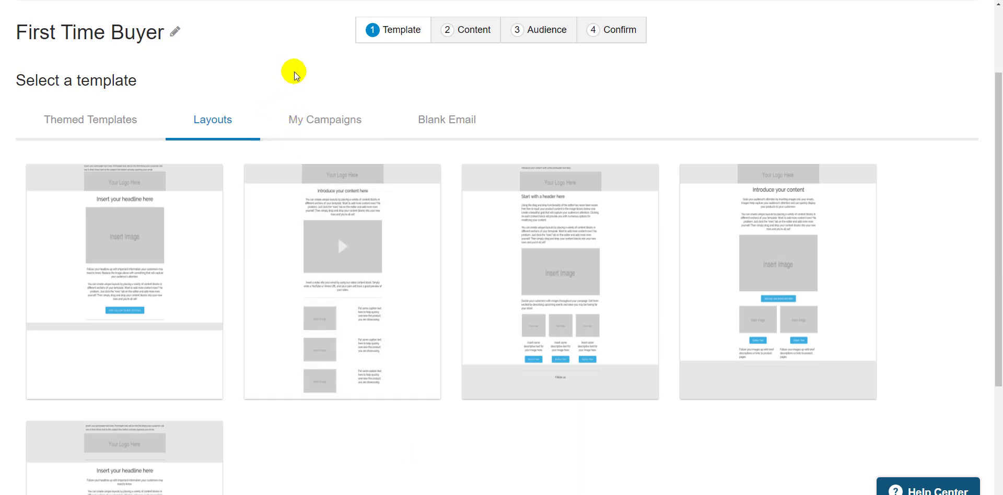
pyautogui.click(324, 125)
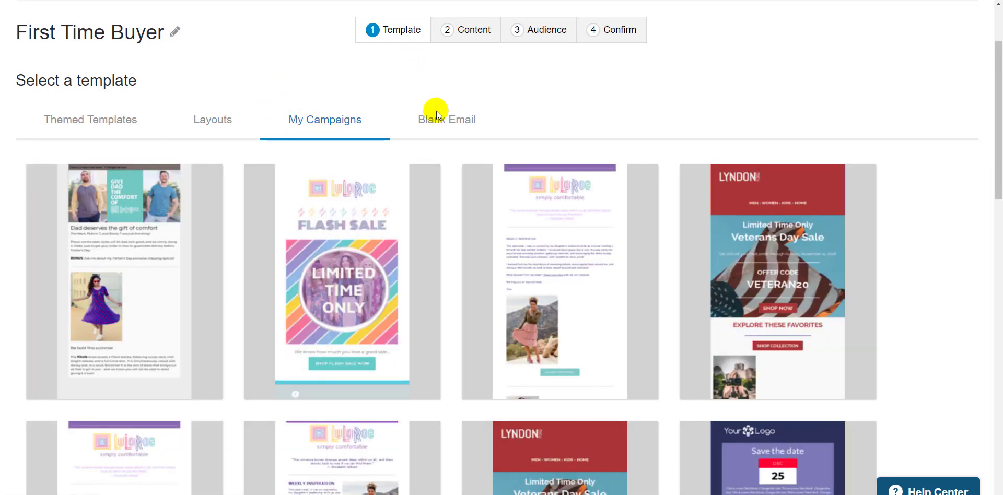
pyautogui.click(438, 120)
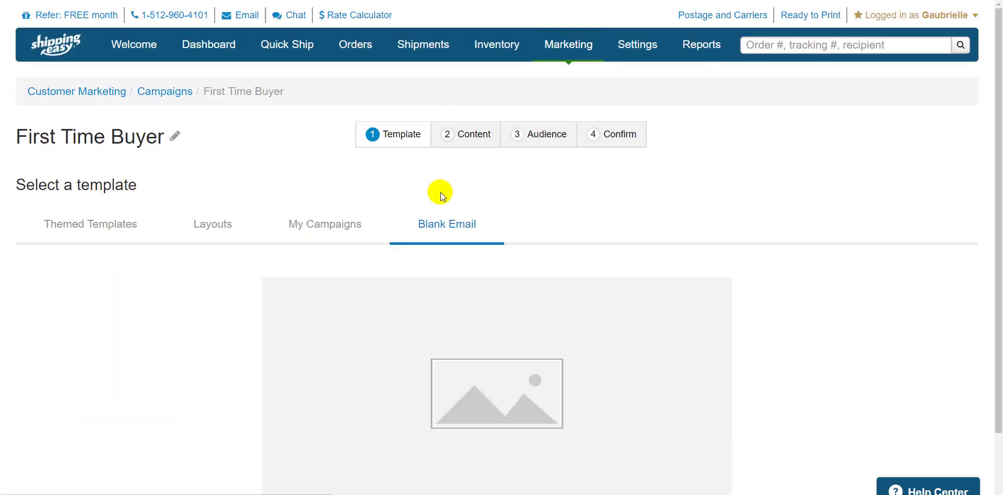
pyautogui.click(51, 224)
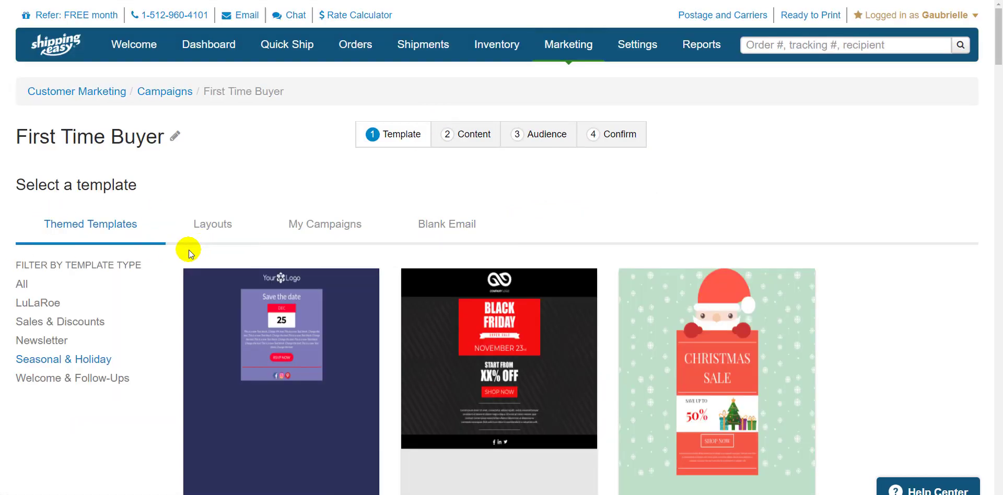
# Preview the LYNDON ROAD newsletter template and select it for the campaign
pyautogui.scroll(-4, 625, 328)
pyautogui.scroll(-10, 626, 328)
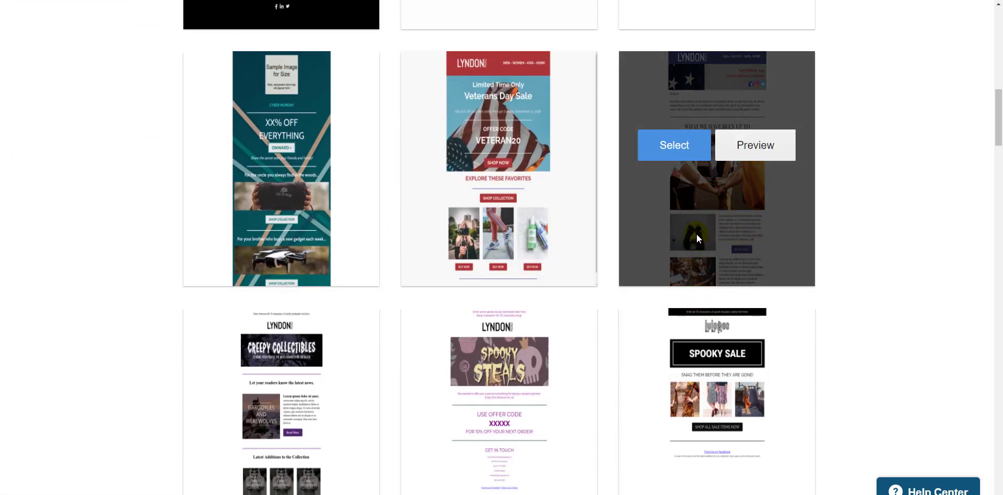
pyautogui.click(748, 154)
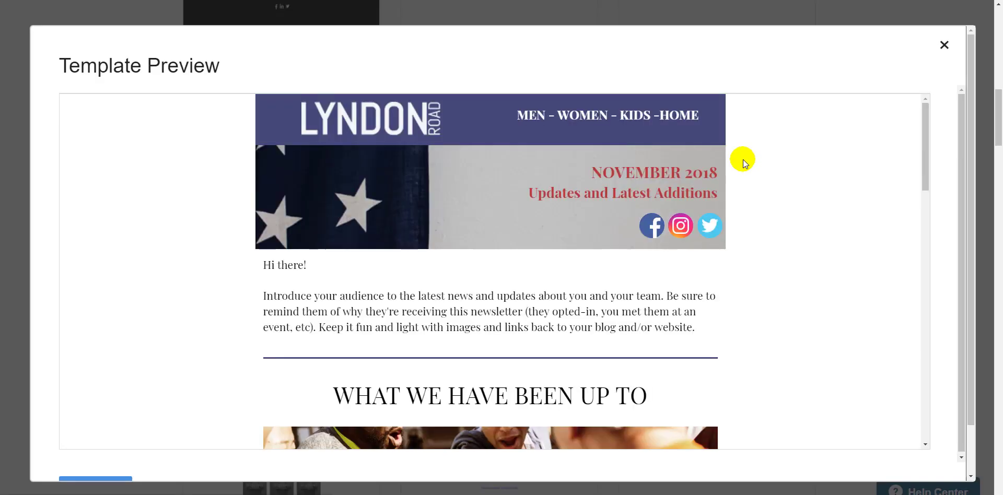
pyautogui.scroll(-15, 705, 225)
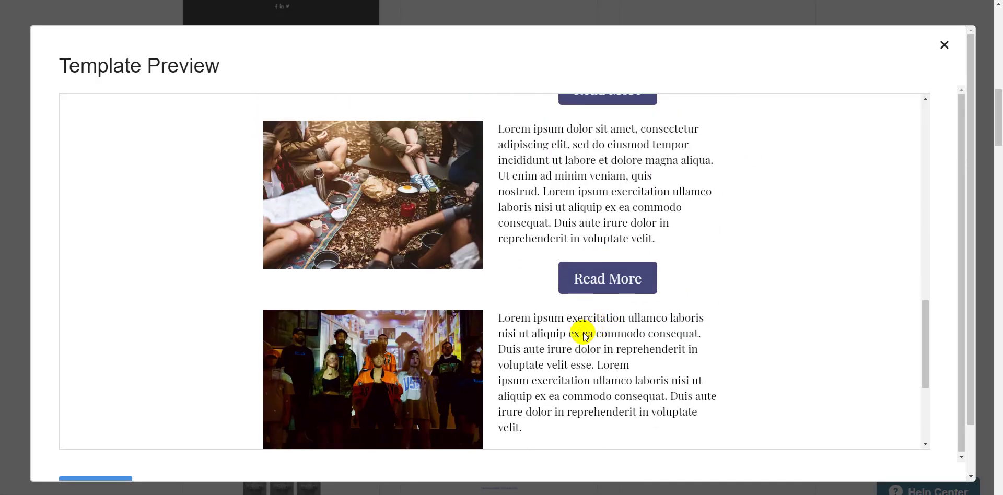
pyautogui.scroll(-8, 583, 332)
pyautogui.click(95, 438)
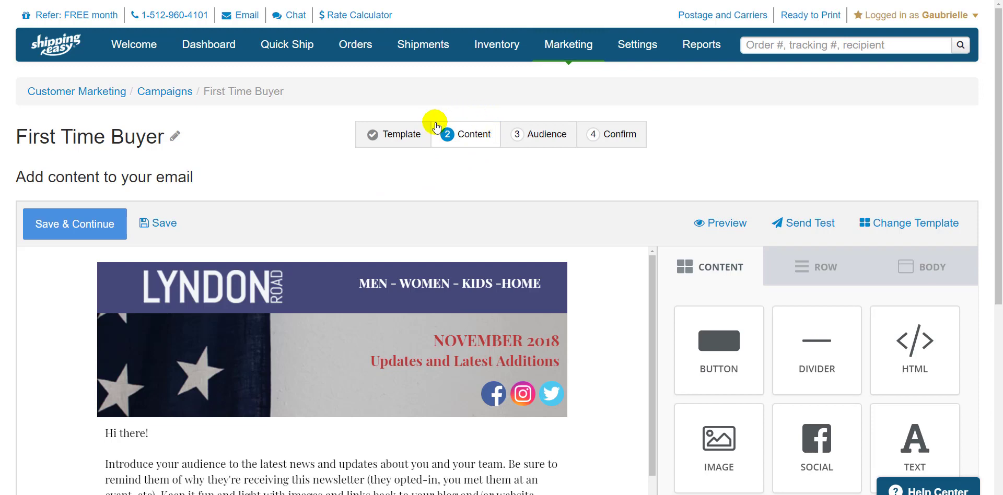
# Add a new text block below the CHECK OUT OUR BLOG button
pyautogui.scroll(-3, 757, 267)
pyautogui.scroll(-1, 757, 267)
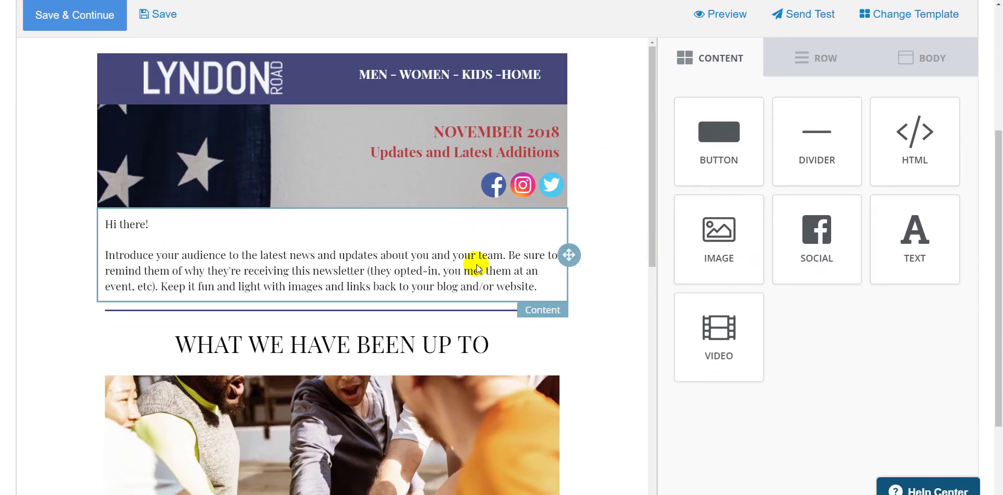
pyautogui.scroll(-3, 490, 428)
pyautogui.scroll(-5, 493, 418)
pyautogui.scroll(-4, 497, 382)
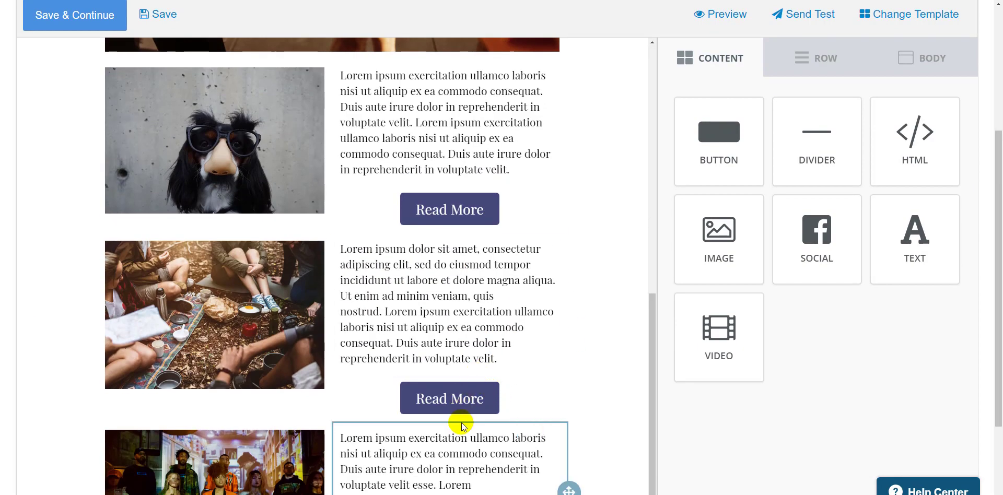
pyautogui.scroll(-4, 465, 405)
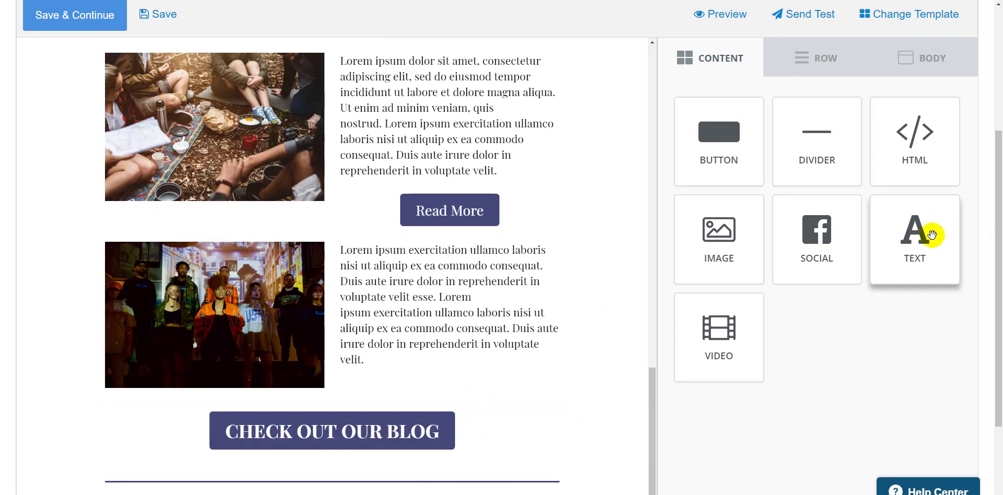
pyautogui.moveTo(929, 229); pyautogui.dragTo(357, 458)
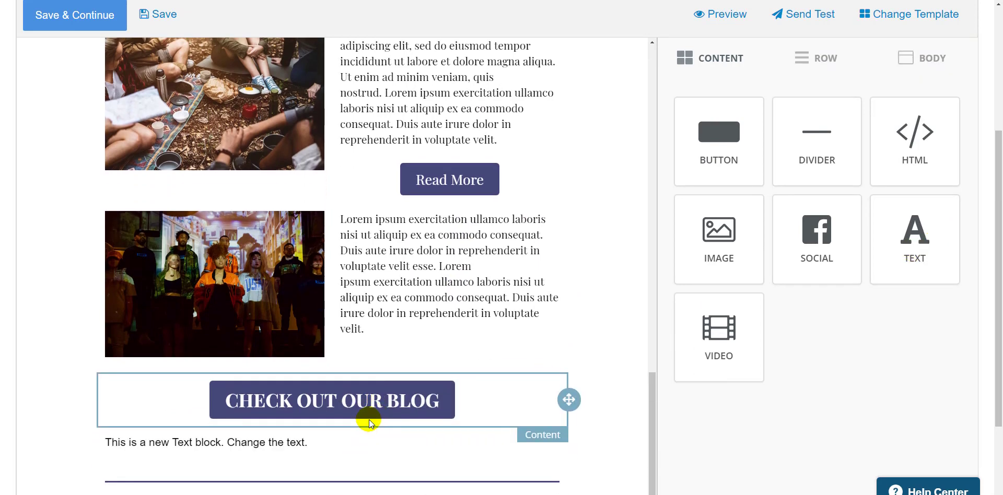
# Replace the text block's placeholder with 'Hello World!'
pyautogui.click(230, 442)
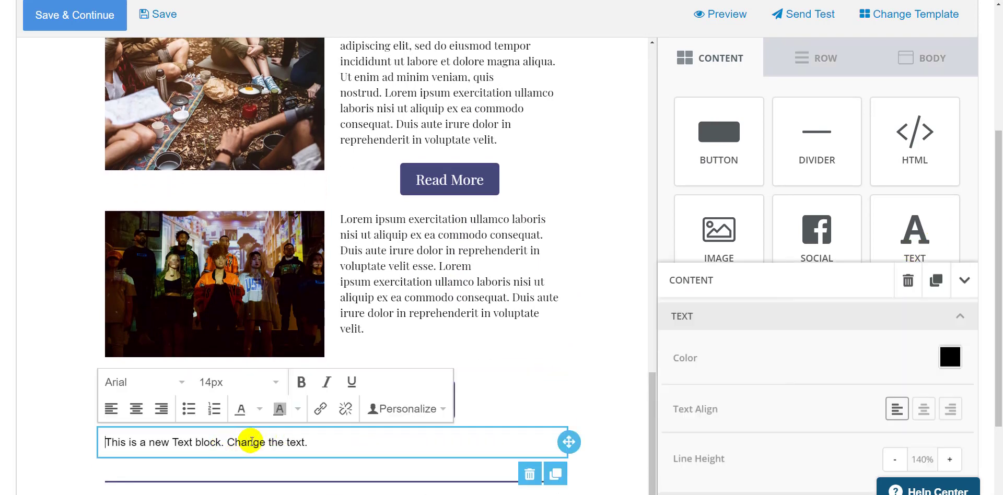
pyautogui.tripleClick(312, 443)
pyautogui.write('Hello W')
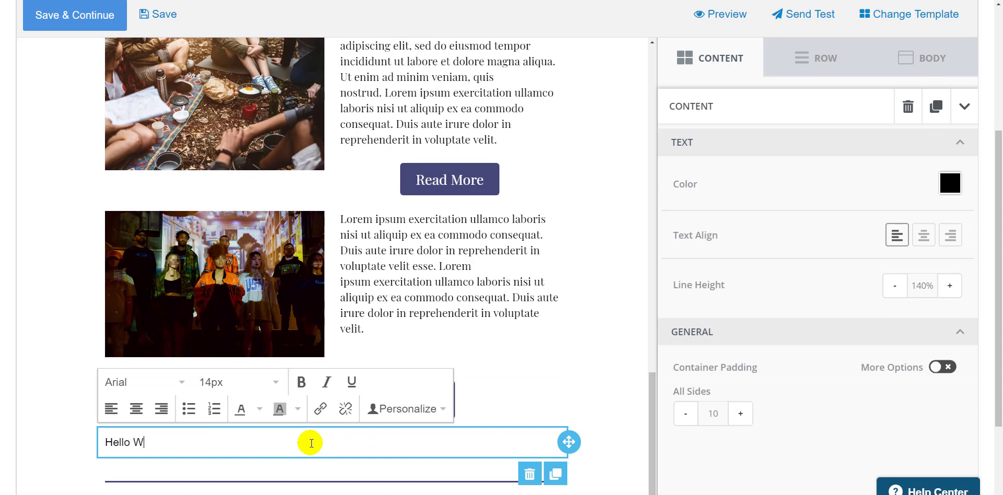
pyautogui.write('orld!')
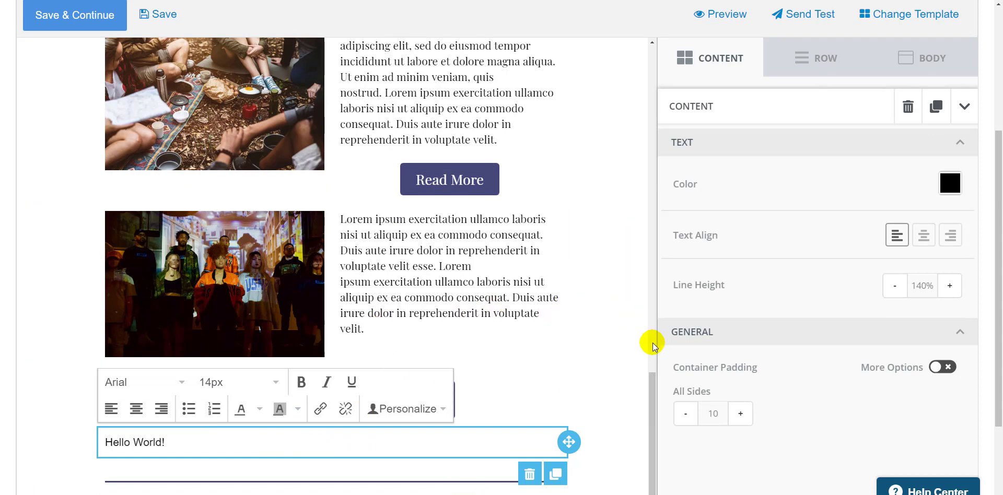
pyautogui.scroll(4, 653, 340)
pyautogui.click(716, 269)
pyautogui.scroll(-4, 799, 309)
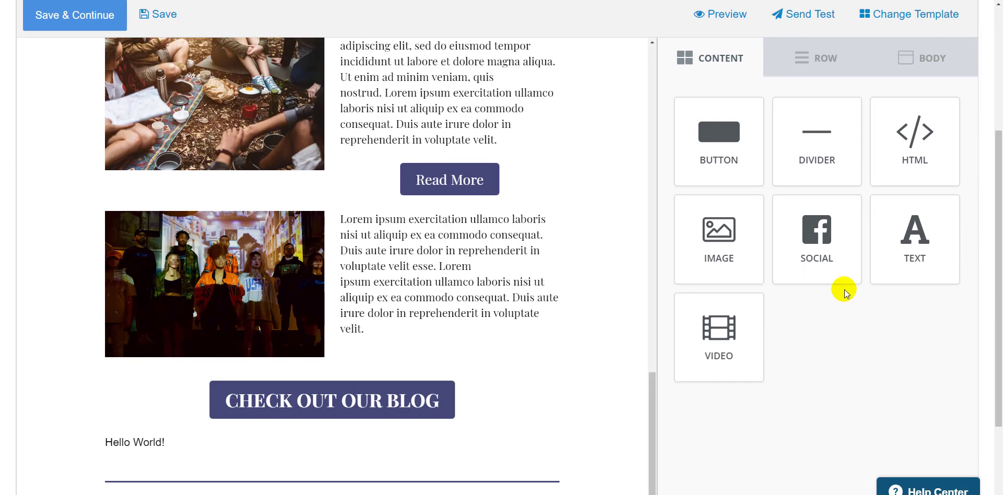
# Add an image block with the red SALE tag picture below the second article's text
pyautogui.moveTo(724, 253); pyautogui.dragTo(448, 359)
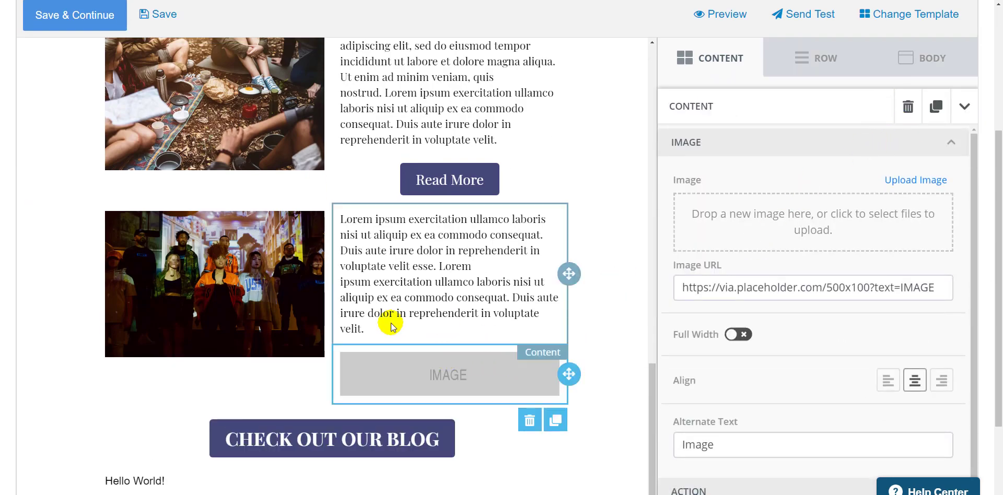
pyautogui.moveTo(235, 204); pyautogui.dragTo(818, 214)
pyautogui.scroll(-2, 544, 360)
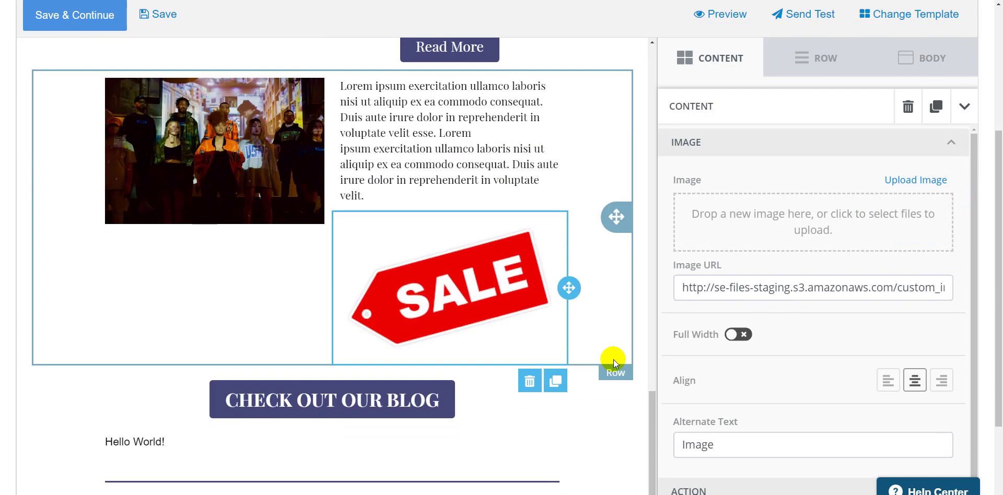
pyautogui.scroll(5, 641, 410)
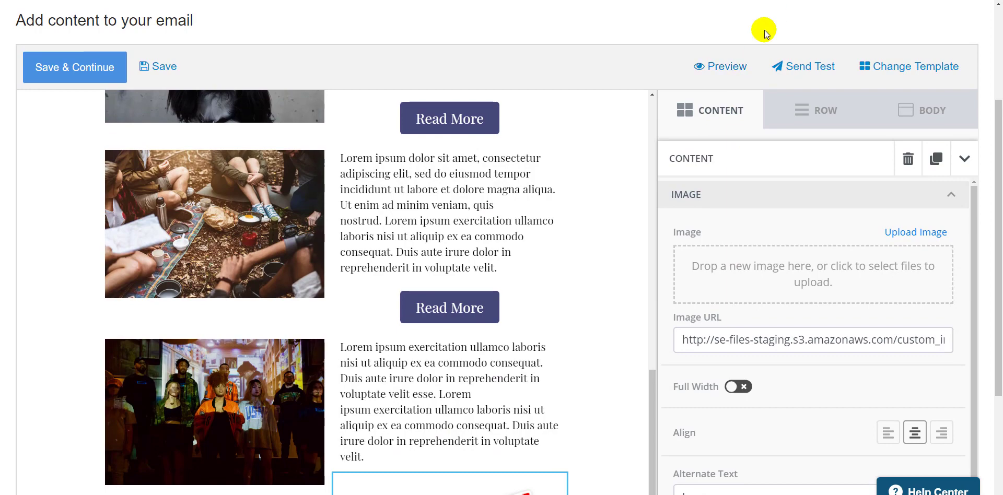
# Add Vimeo, Snapchat and WhatsApp icons to the header's social links
pyautogui.click(716, 105)
pyautogui.scroll(10, 479, 389)
pyautogui.click(480, 387)
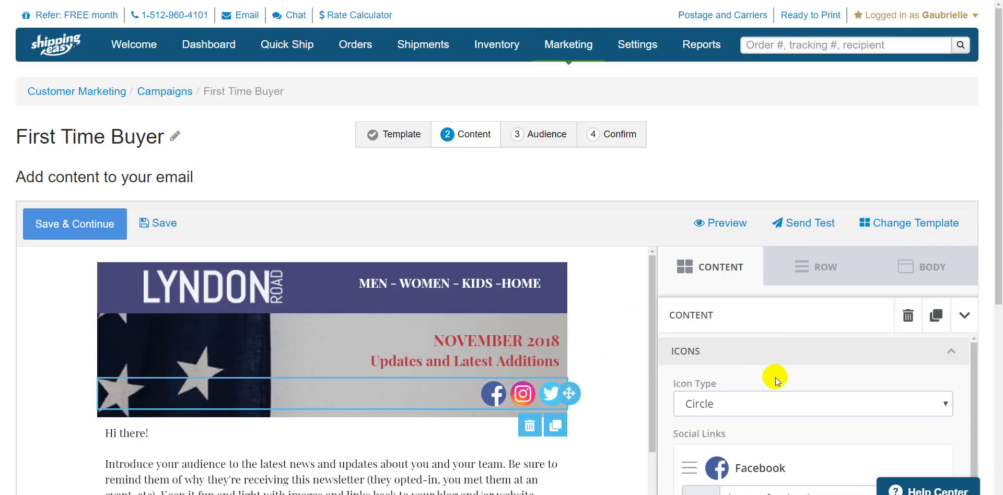
pyautogui.scroll(-4, 878, 385)
pyautogui.scroll(-3, 920, 402)
pyautogui.scroll(-5, 987, 420)
pyautogui.click(748, 237)
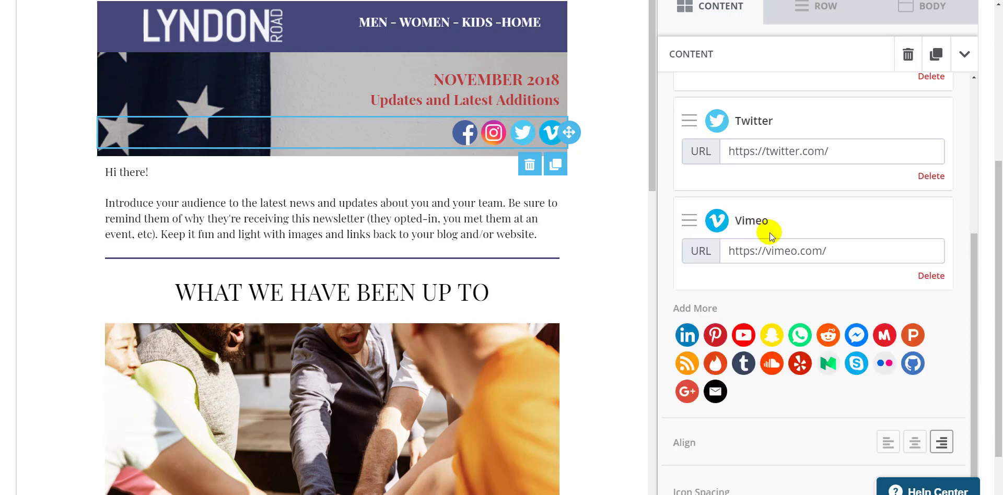
pyautogui.click(788, 330)
pyautogui.click(772, 435)
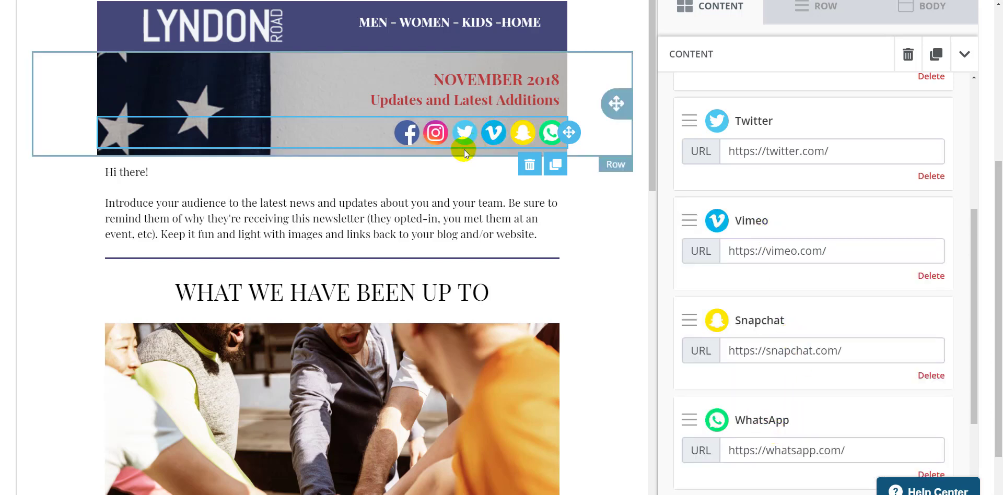
pyautogui.scroll(4, 460, 185)
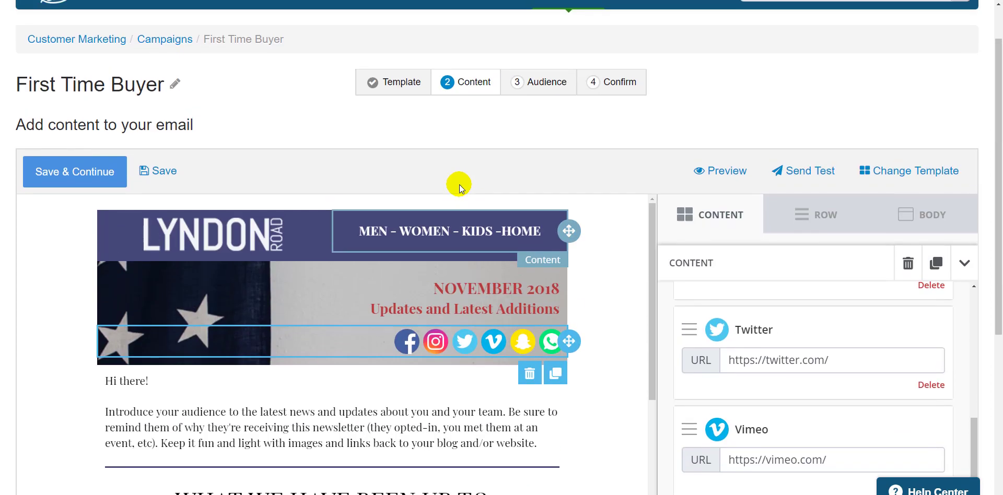
# Save the email content and switch to Create a New List on the Audience step
pyautogui.click(91, 171)
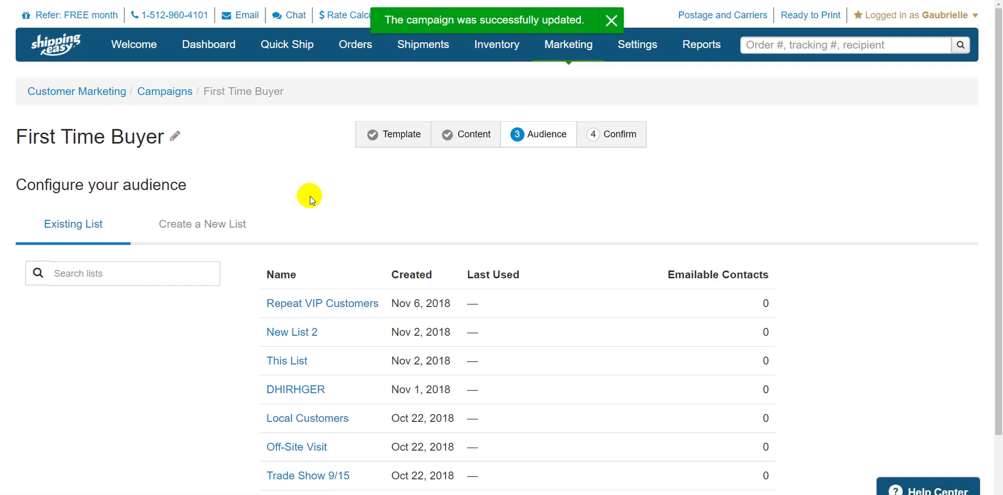
pyautogui.scroll(-1, 325, 202)
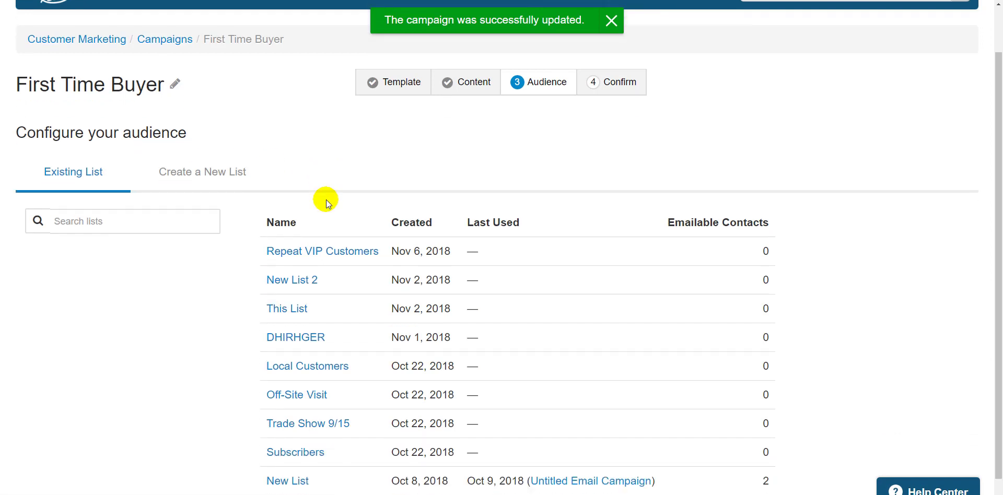
pyautogui.scroll(-1, 326, 201)
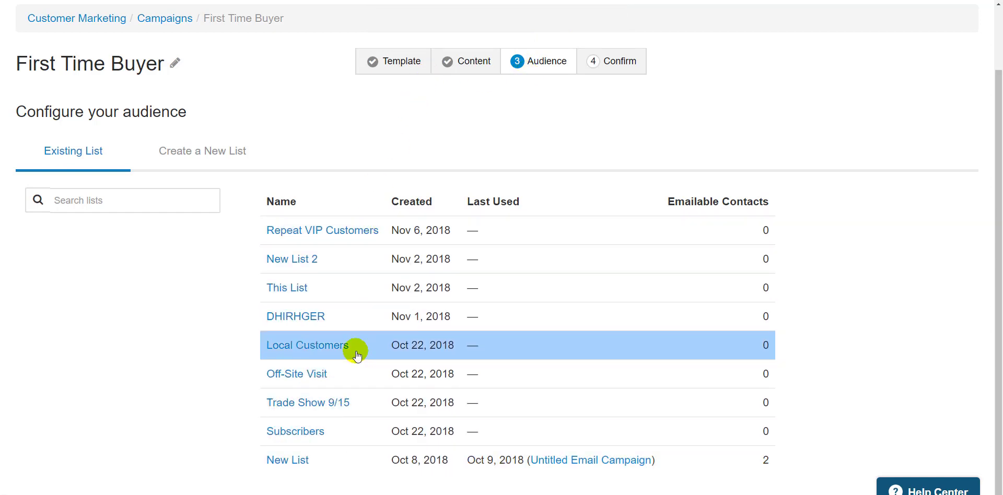
pyautogui.click(251, 150)
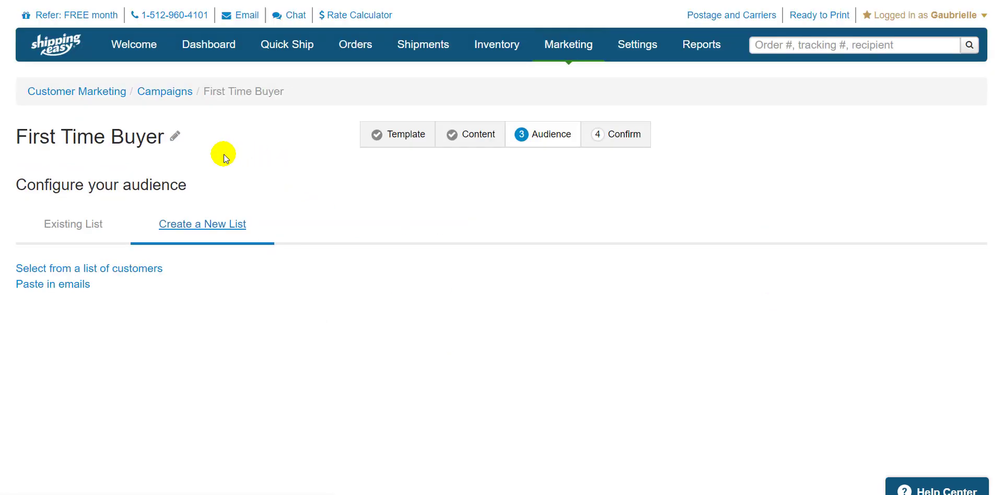
# Paste 12 customer e-mail addresses, create the 'New Customers' list, and add the 12 customers to it
pyautogui.click(82, 285)
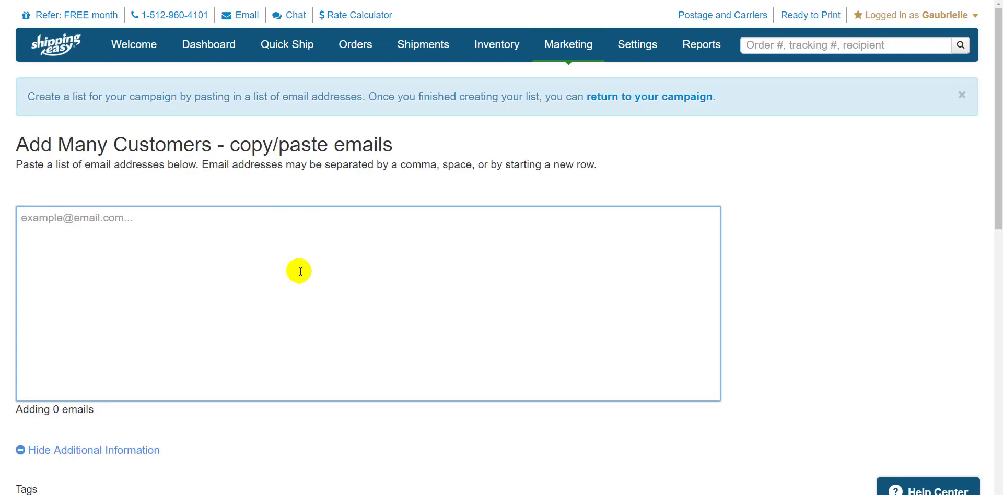
pyautogui.hotkey('ctrl', 'v')
pyautogui.scroll(-10, 235, 338)
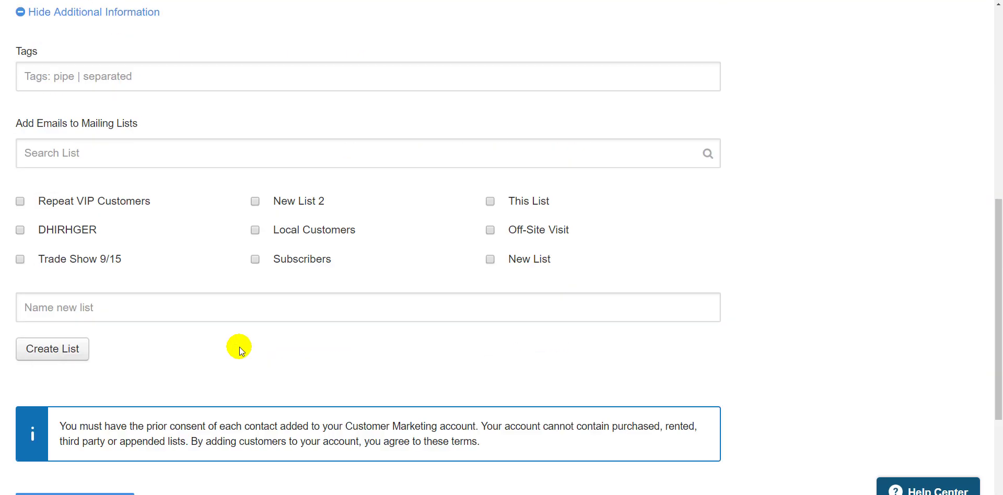
pyautogui.click(181, 224)
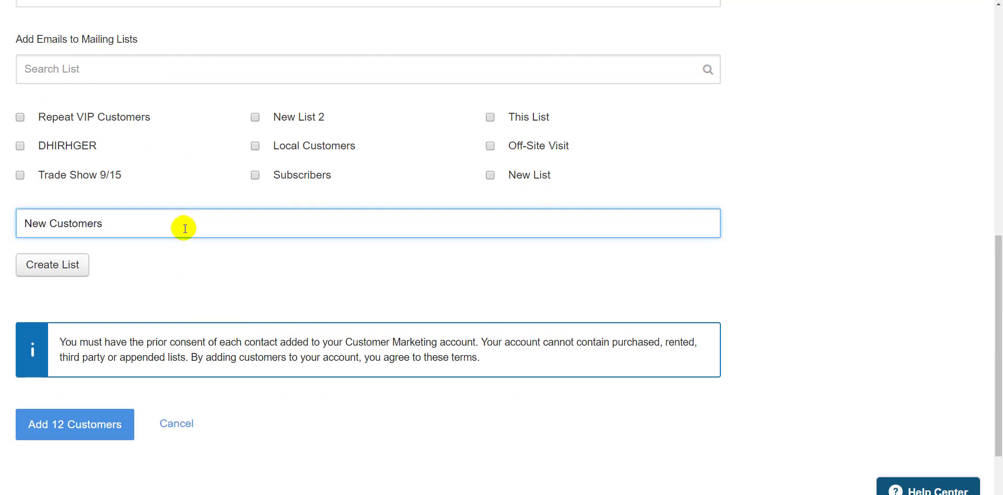
pyautogui.click(73, 265)
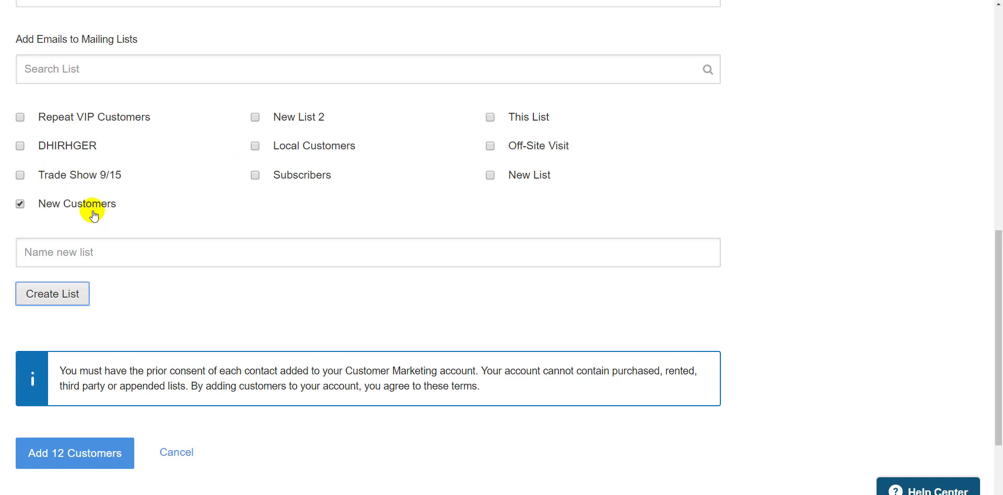
pyautogui.scroll(-3, 92, 214)
pyautogui.click(89, 336)
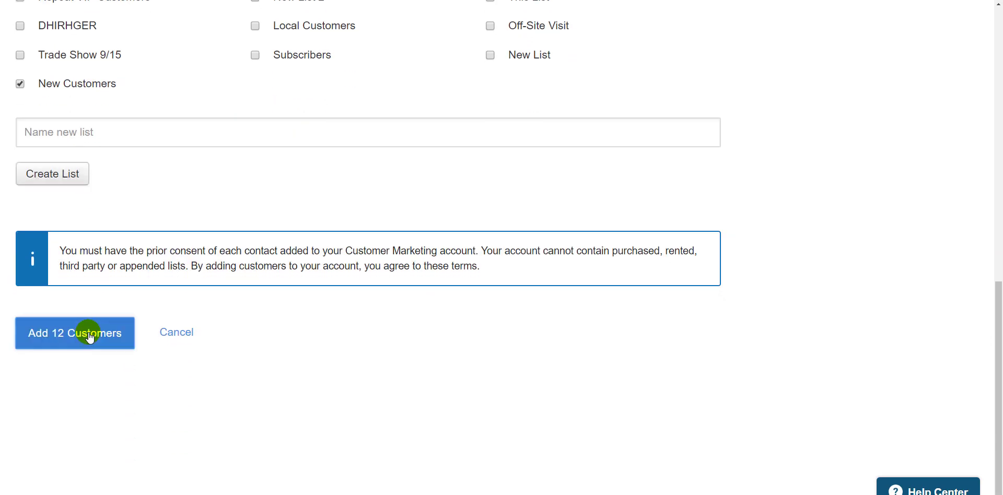
# Go back to the First Time Buyer campaign and pick the New Customers list as recipients
pyautogui.scroll(3, 624, 108)
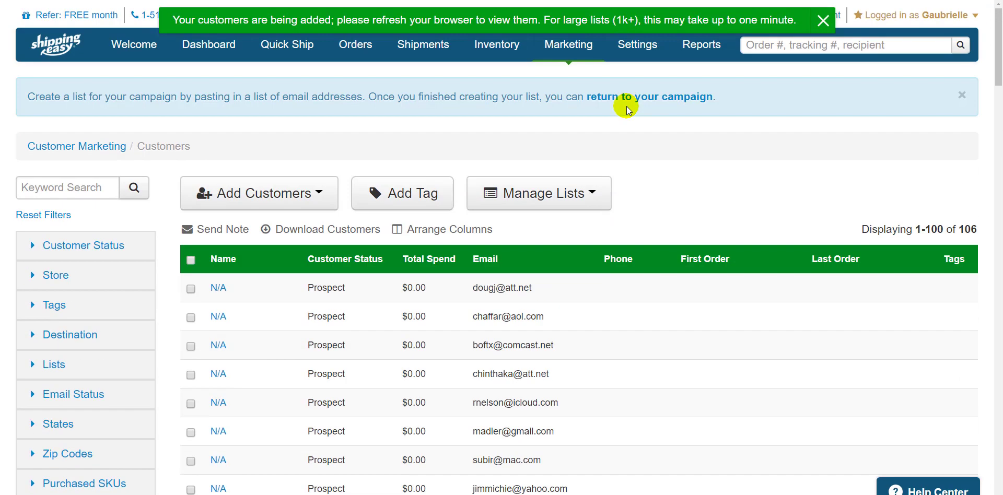
pyautogui.click(678, 101)
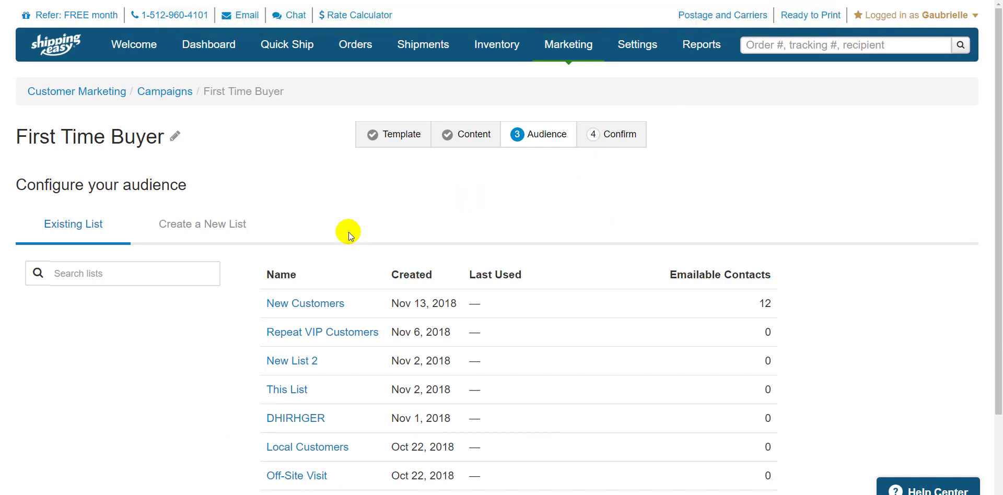
pyautogui.scroll(-2, 349, 232)
pyautogui.click(321, 199)
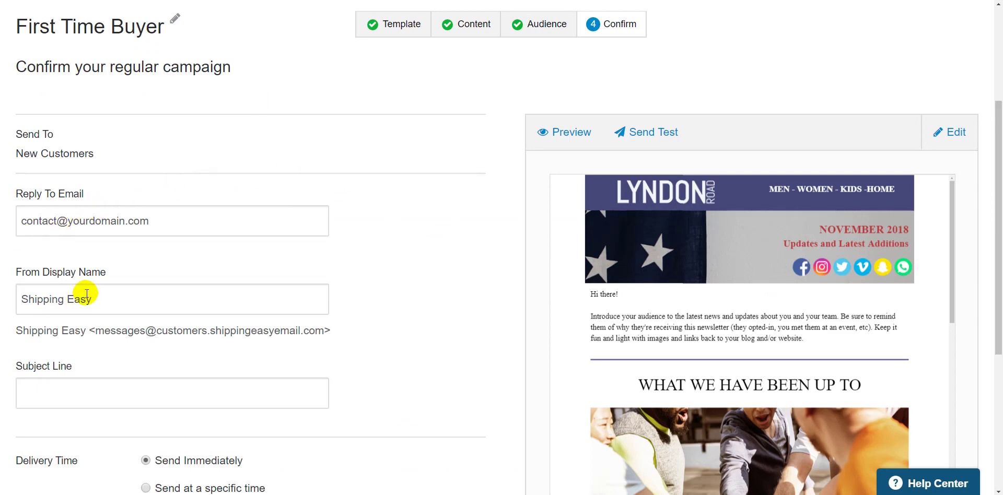
# Set subject 'Thank you for Being A Customer', choose 'Send at a specific time', and open scheduling
pyautogui.click(77, 394)
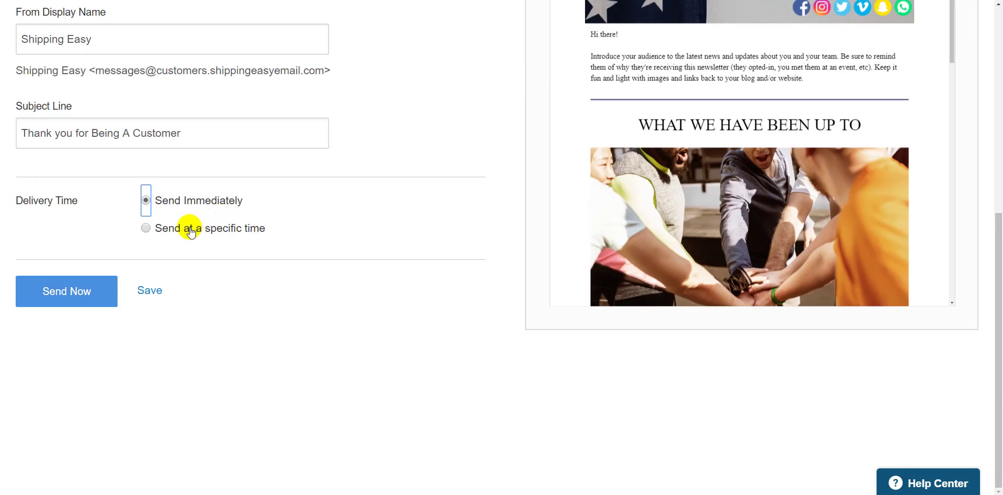
pyautogui.click(190, 230)
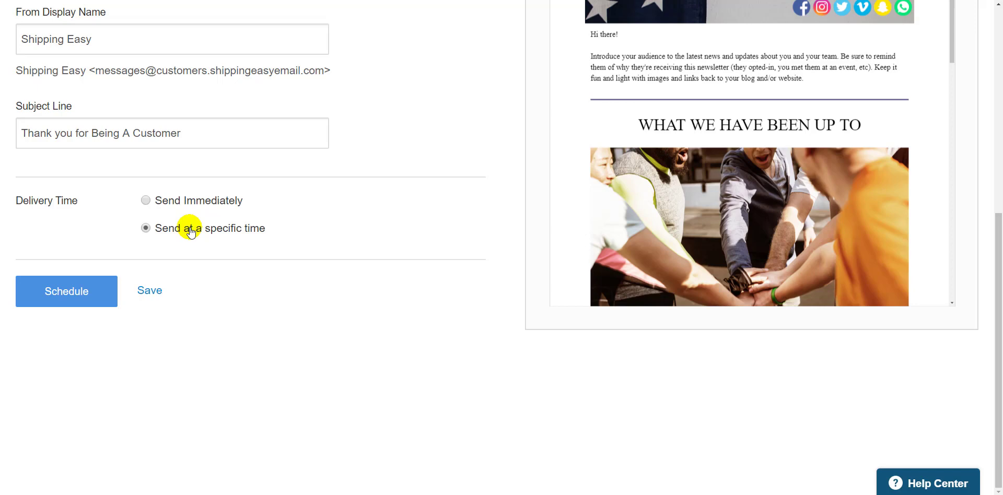
pyautogui.click(85, 287)
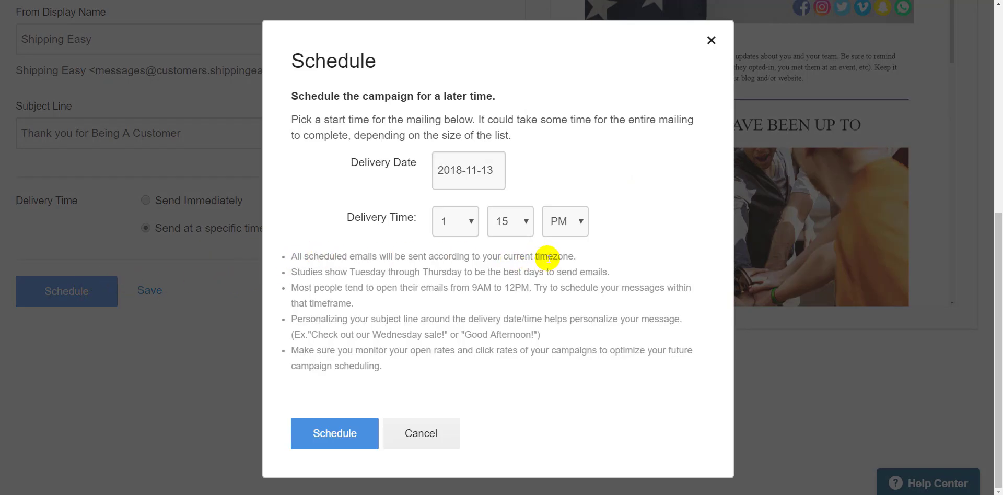
# Schedule delivery for November 14, 2018 at 11:15 AM
pyautogui.click(482, 169)
pyautogui.click(525, 314)
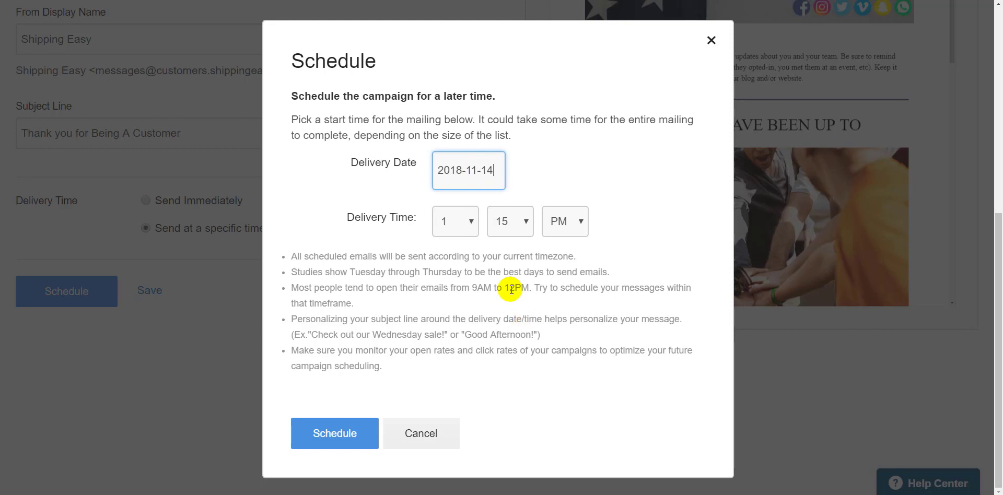
pyautogui.click(445, 220)
pyautogui.click(443, 394)
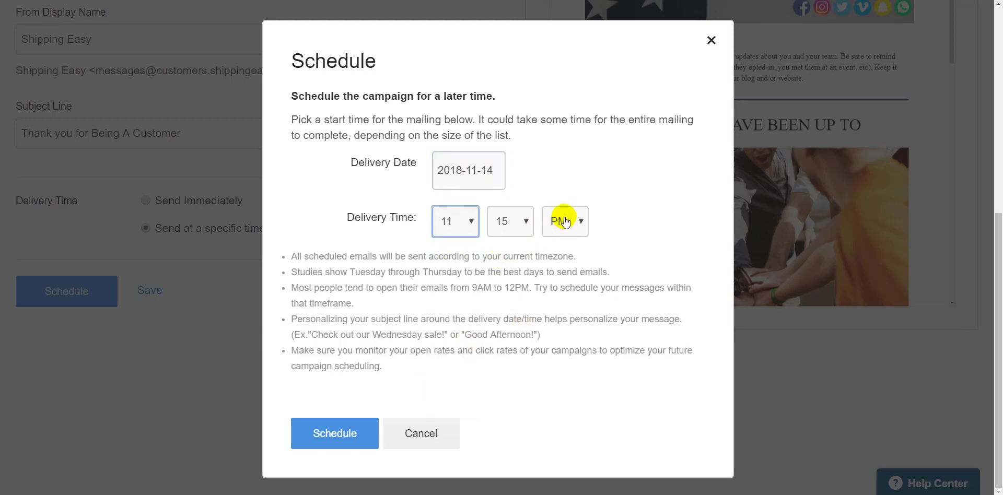
pyautogui.click(562, 221)
pyautogui.click(559, 244)
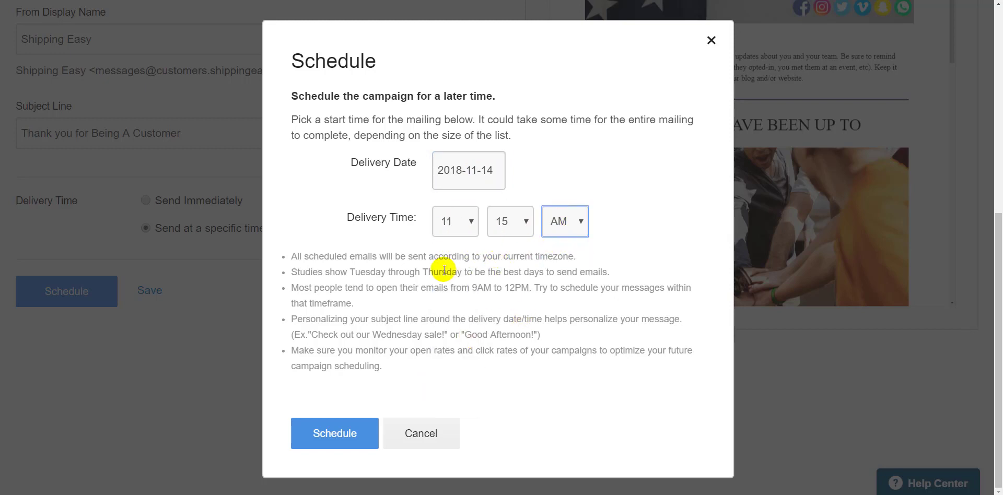
pyautogui.click(345, 433)
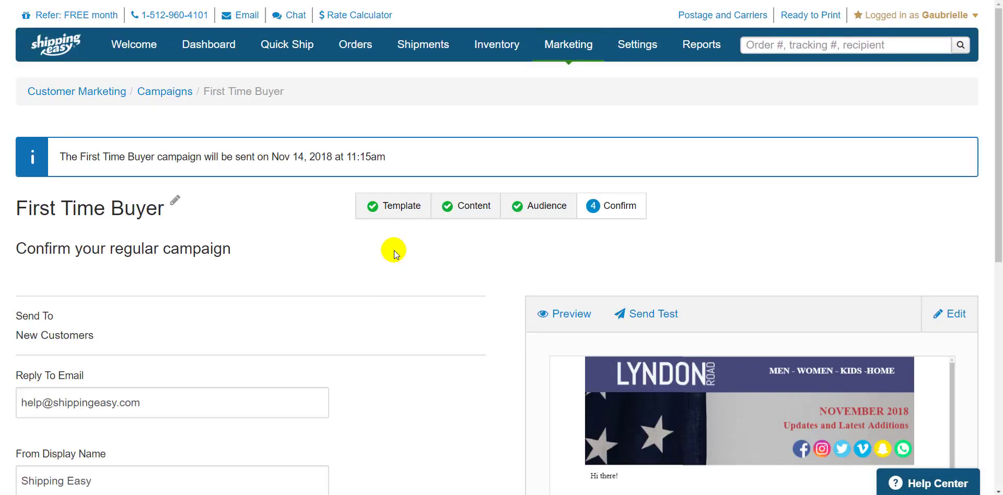
pyautogui.scroll(-4, 396, 252)
pyautogui.scroll(-4, 395, 274)
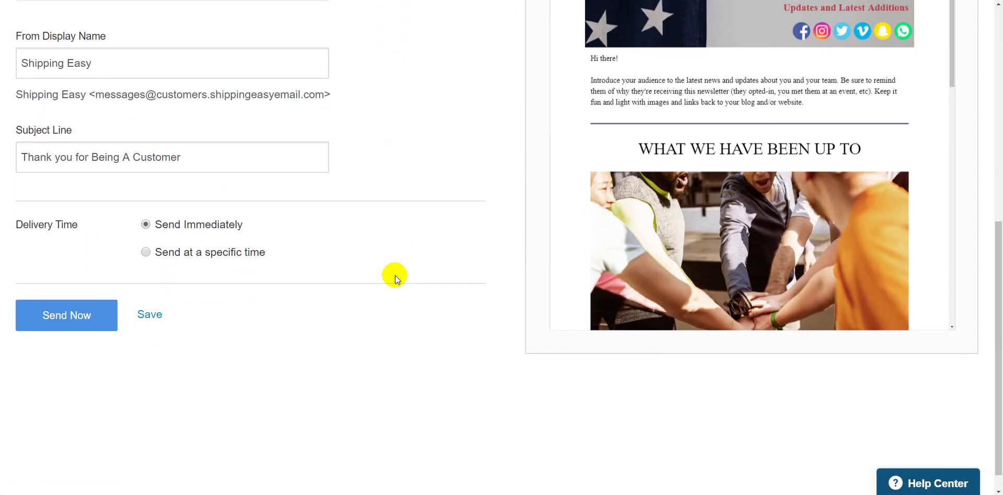
pyautogui.scroll(4, 395, 275)
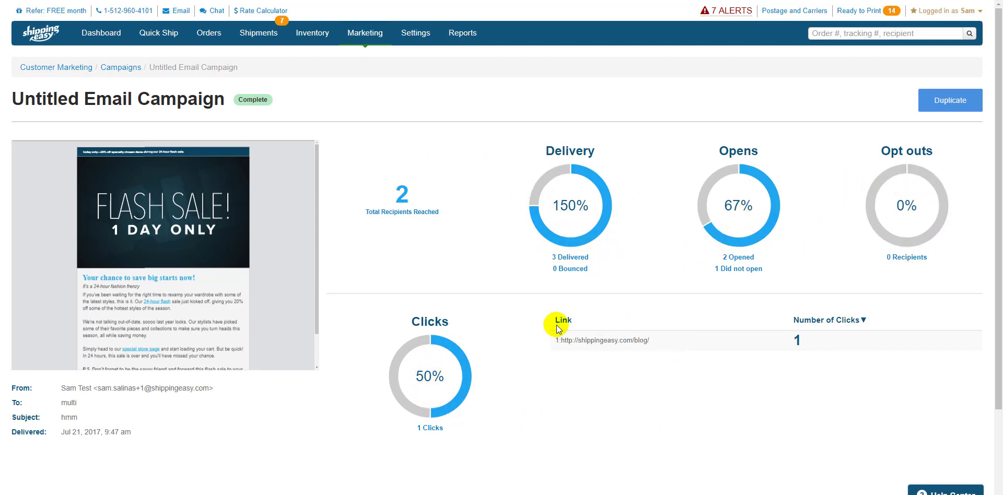
# From the campaign report page, bring up the Marketing menu in the top navigation
pyautogui.scroll(-1, 557, 329)
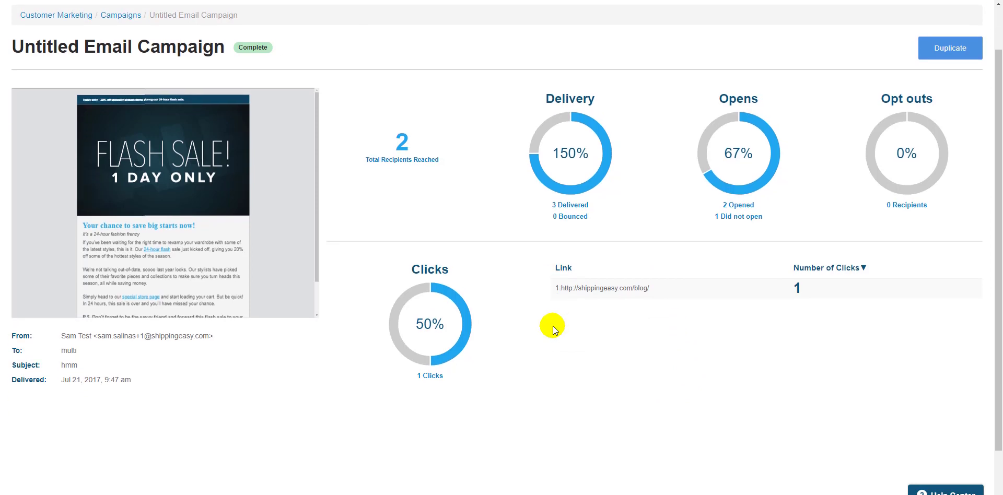
pyautogui.scroll(1, 552, 326)
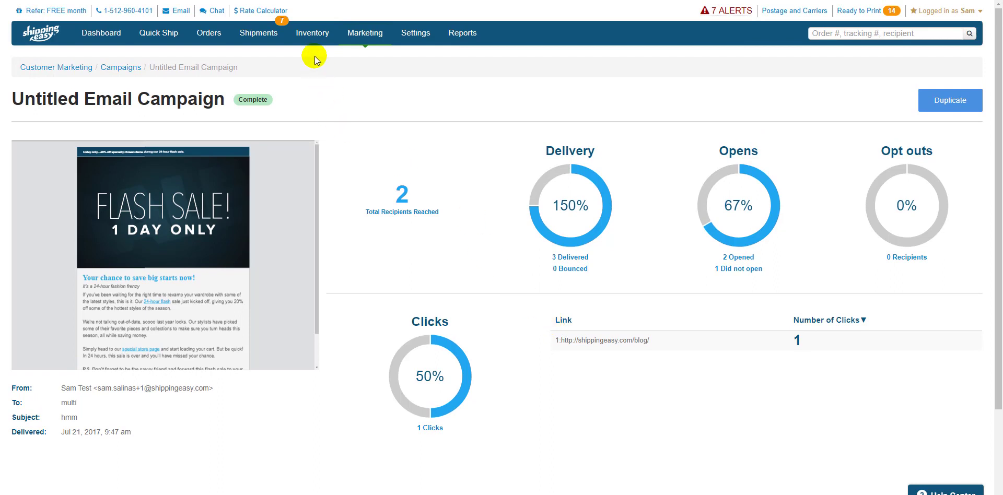
pyautogui.click(313, 35)
pyautogui.click(365, 33)
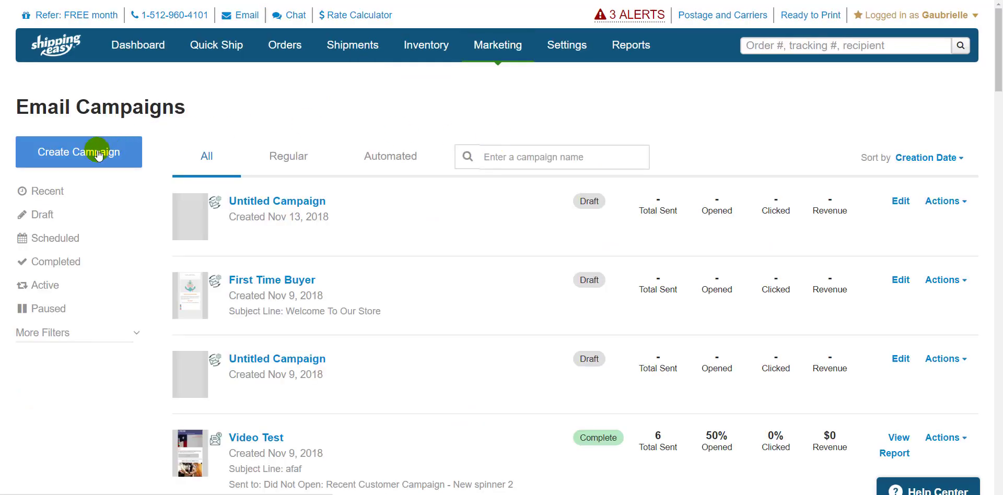
# Create a new Automated campaign and choose the First Time Buyer type under Build Relationships
pyautogui.click(97, 155)
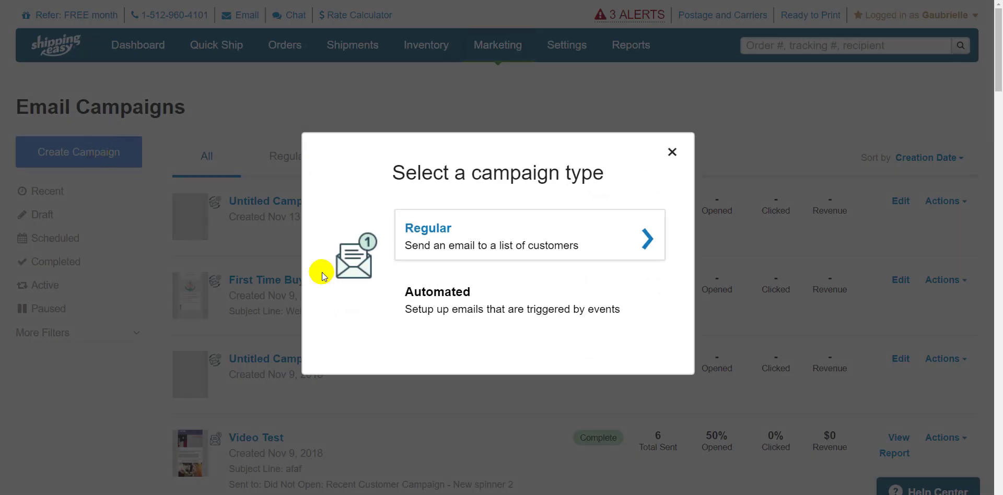
pyautogui.click(440, 294)
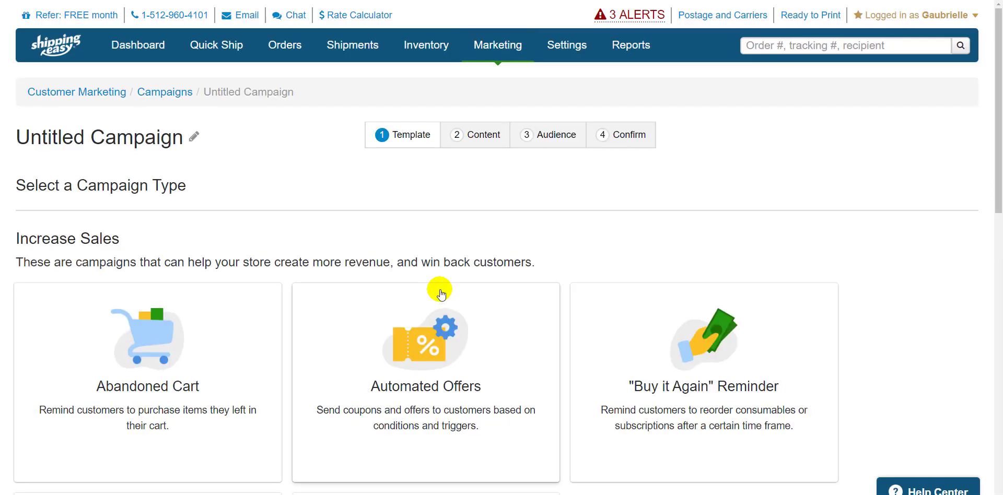
pyautogui.scroll(-3, 327, 182)
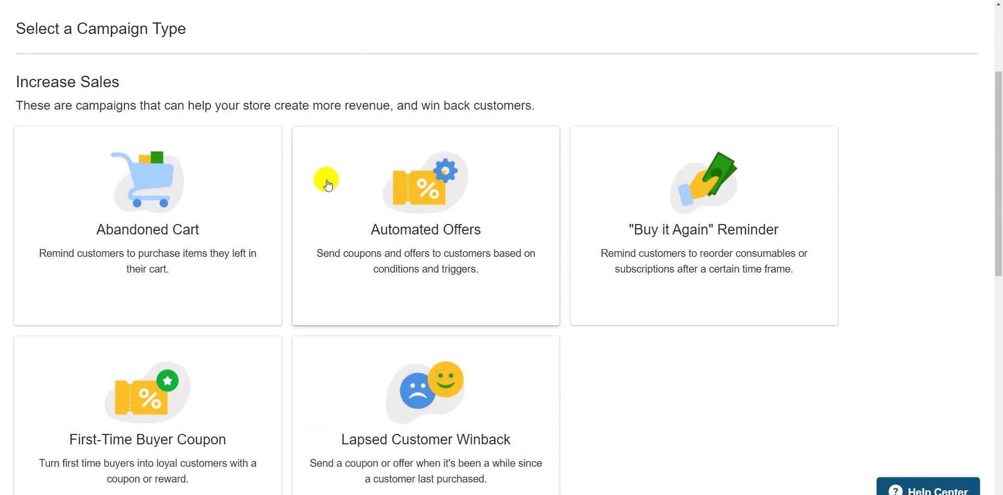
pyautogui.scroll(-5, 226, 104)
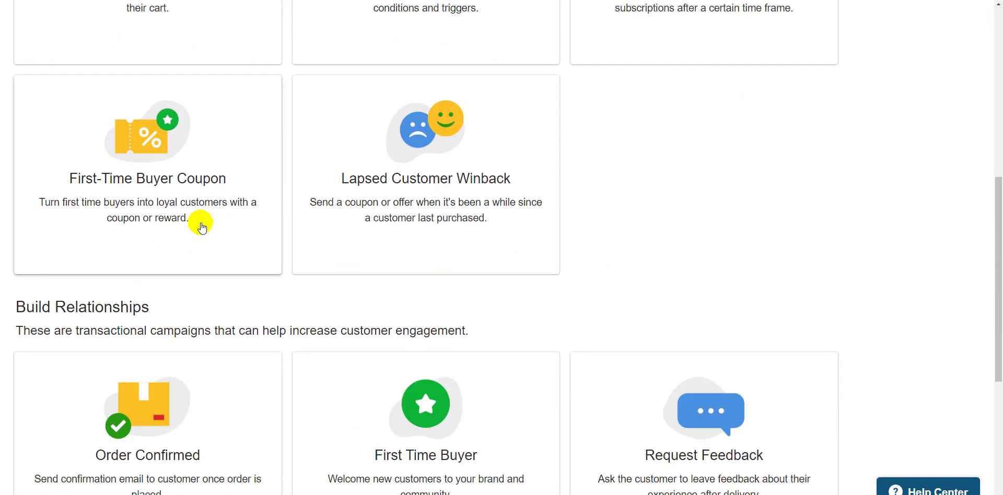
pyautogui.scroll(5, 130, 274)
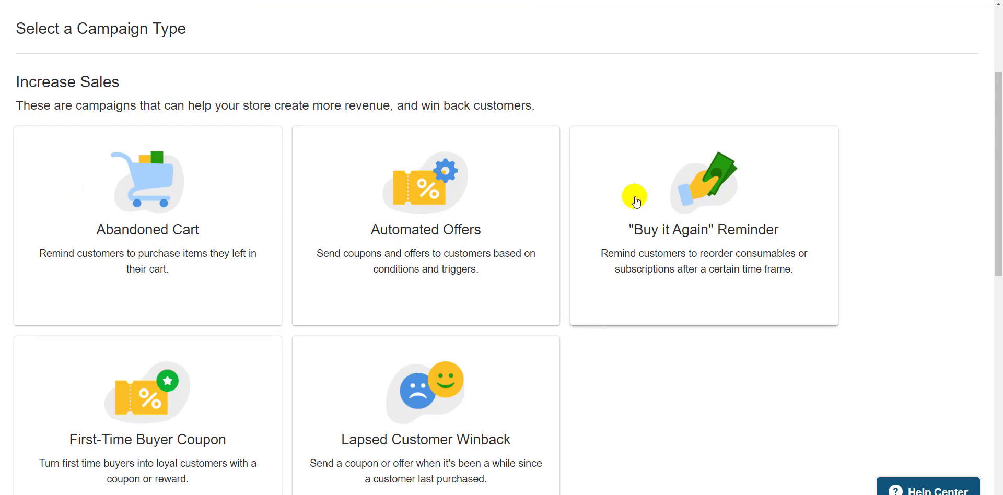
pyautogui.scroll(-1, 636, 202)
pyautogui.scroll(-2, 635, 202)
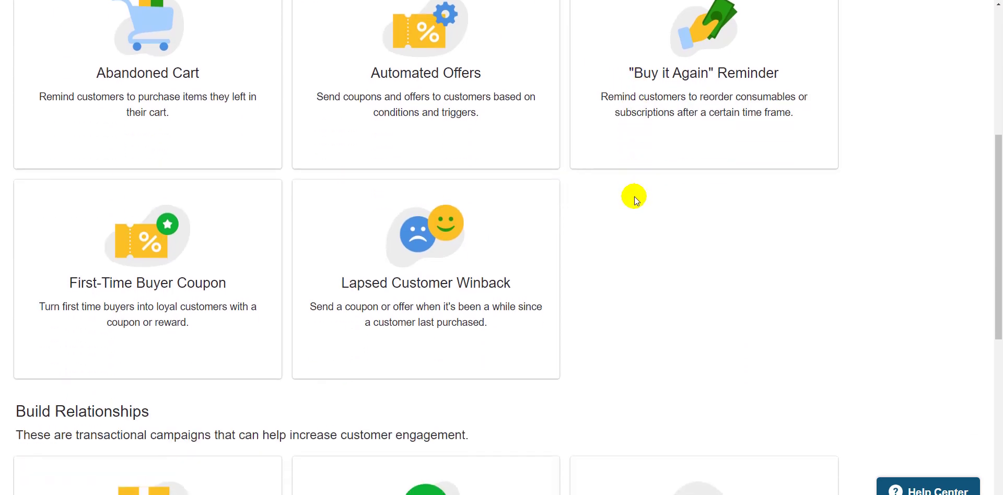
pyautogui.scroll(-3, 251, 156)
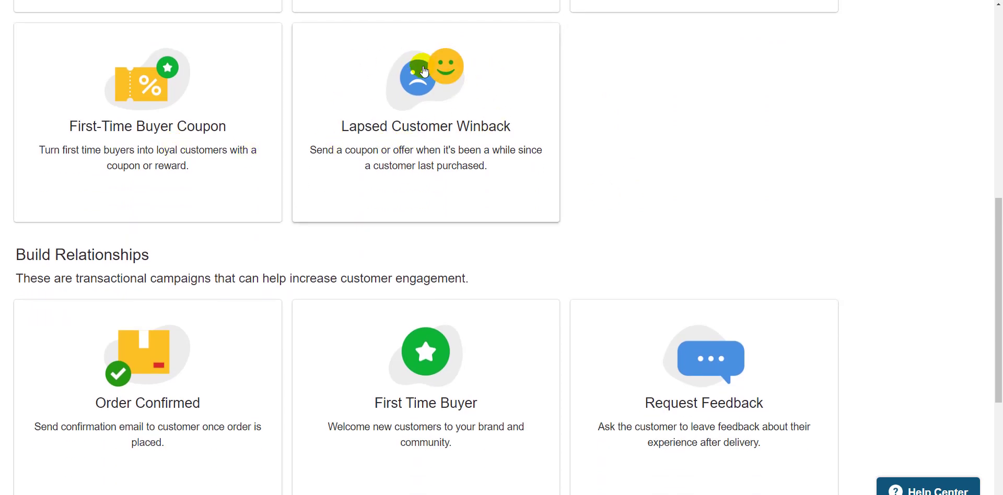
pyautogui.scroll(-2, 424, 72)
pyautogui.scroll(5, 424, 72)
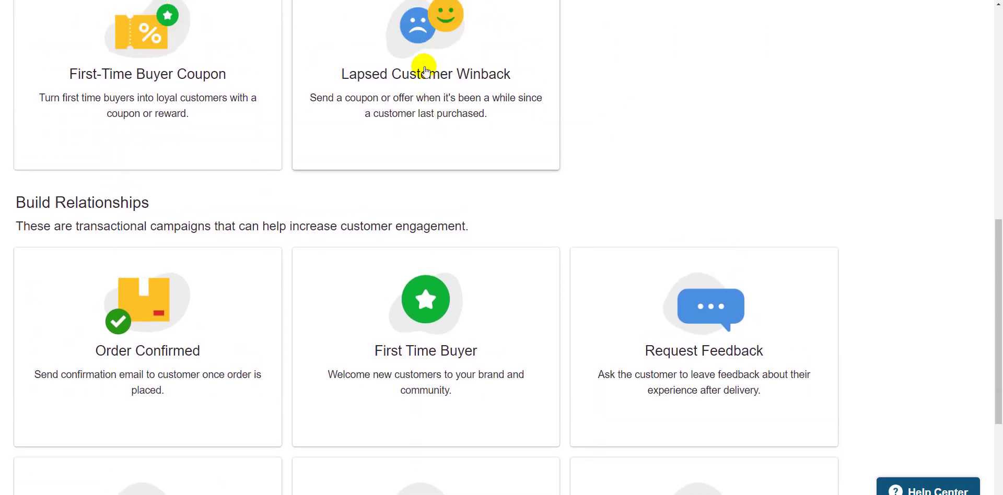
pyautogui.scroll(2, 424, 70)
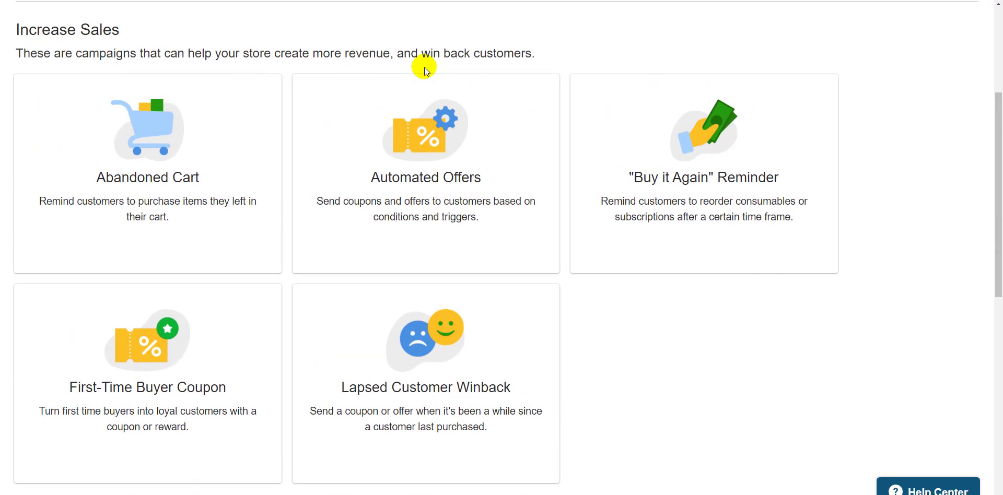
pyautogui.scroll(-9, 424, 67)
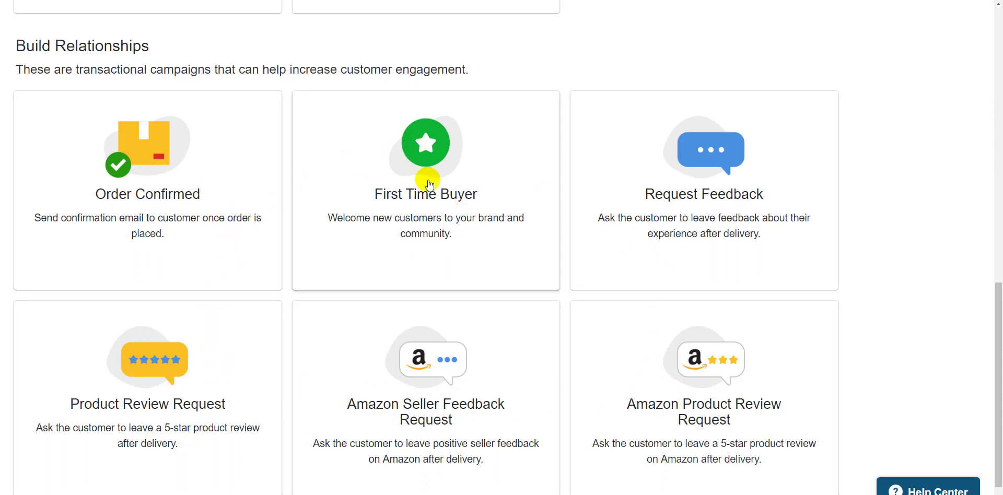
pyautogui.scroll(-1, 222, 193)
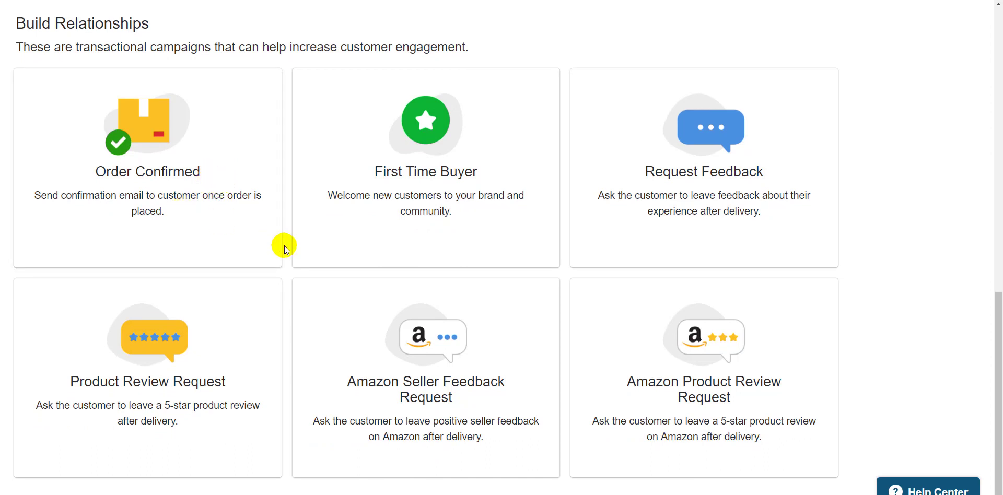
pyautogui.click(367, 171)
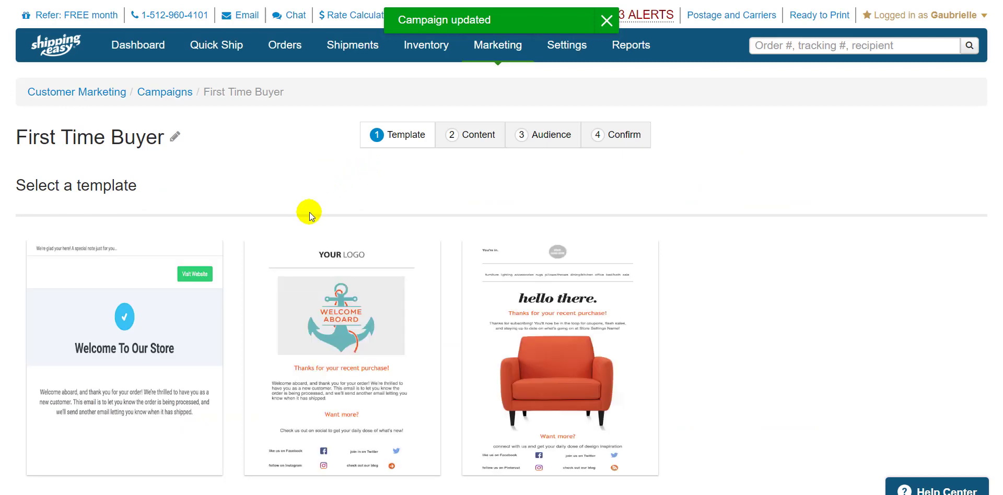
# Apply the Welcome Aboard anchor template, review the email, and save its content
pyautogui.moveTo(360, 306)
pyautogui.click(303, 333)
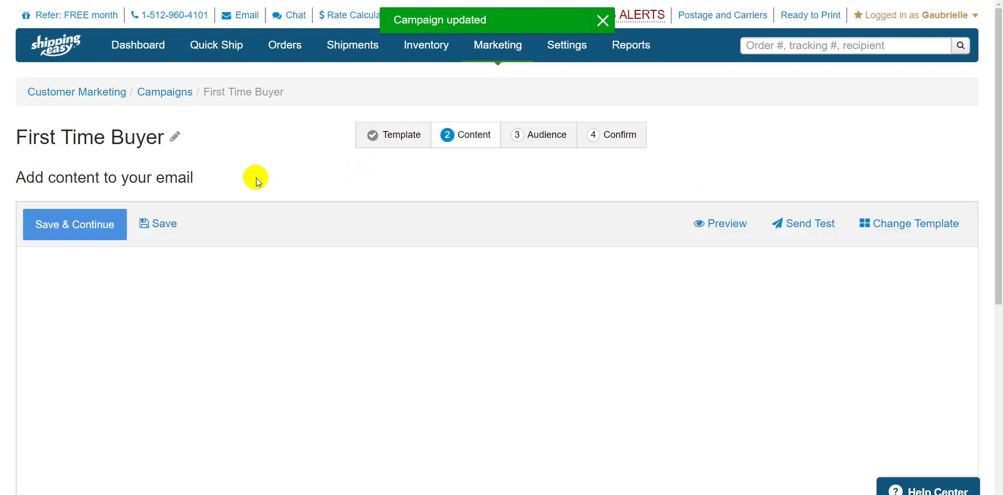
pyautogui.scroll(-2, 374, 205)
pyautogui.scroll(-4, 374, 205)
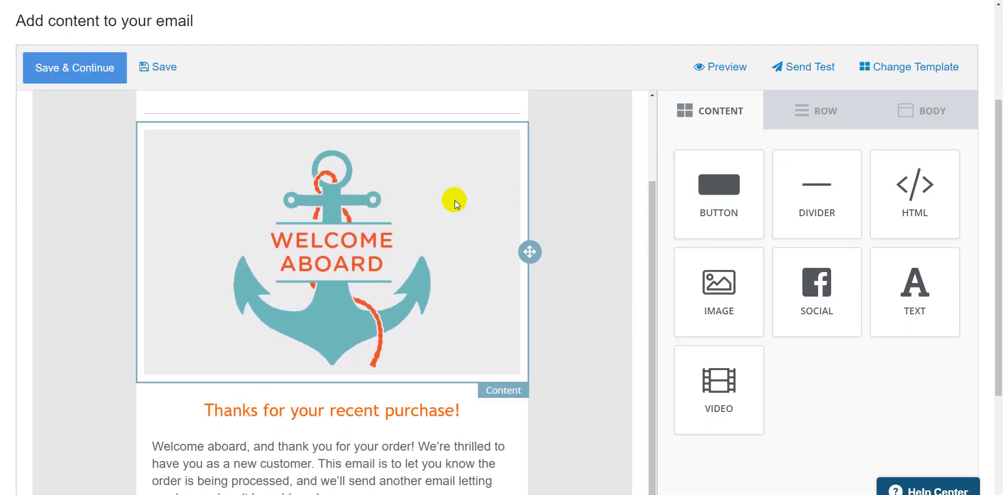
pyautogui.scroll(2, 530, 206)
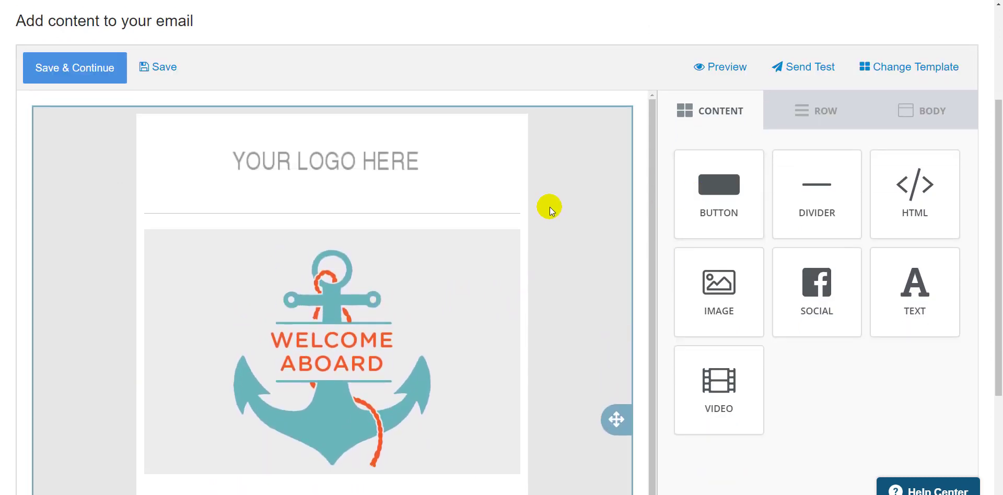
pyautogui.scroll(2, 550, 207)
pyautogui.click(41, 175)
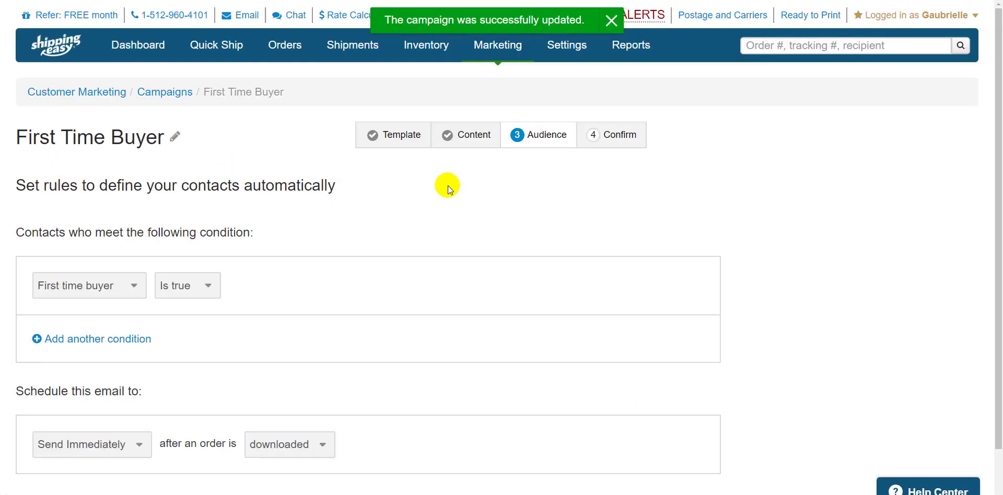
pyautogui.scroll(-1, 448, 187)
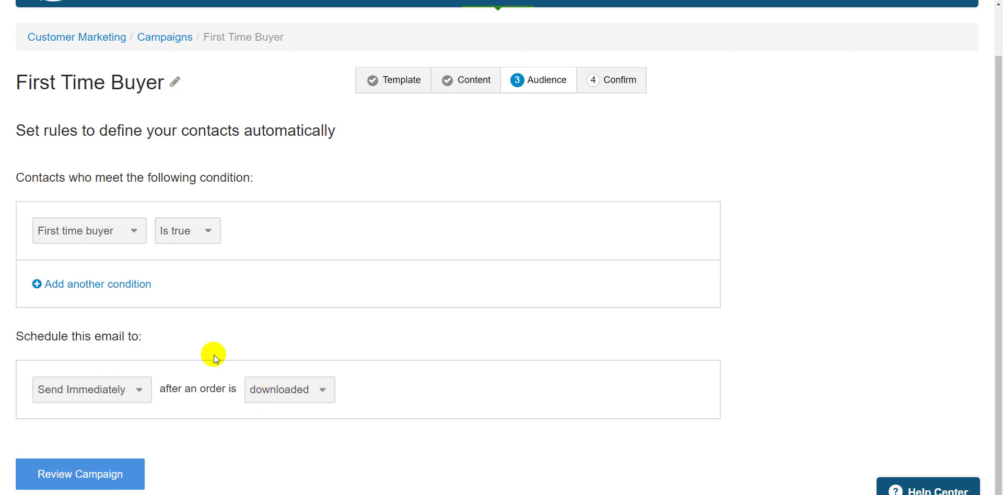
pyautogui.click(97, 284)
pyautogui.click(104, 291)
pyautogui.click(101, 301)
pyautogui.click(110, 289)
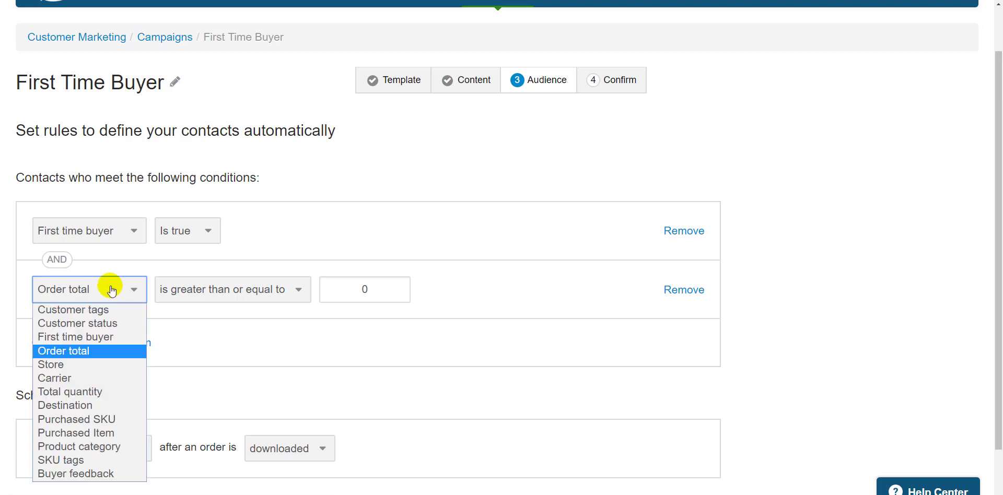
pyautogui.click(92, 360)
pyautogui.click(90, 448)
pyautogui.click(274, 450)
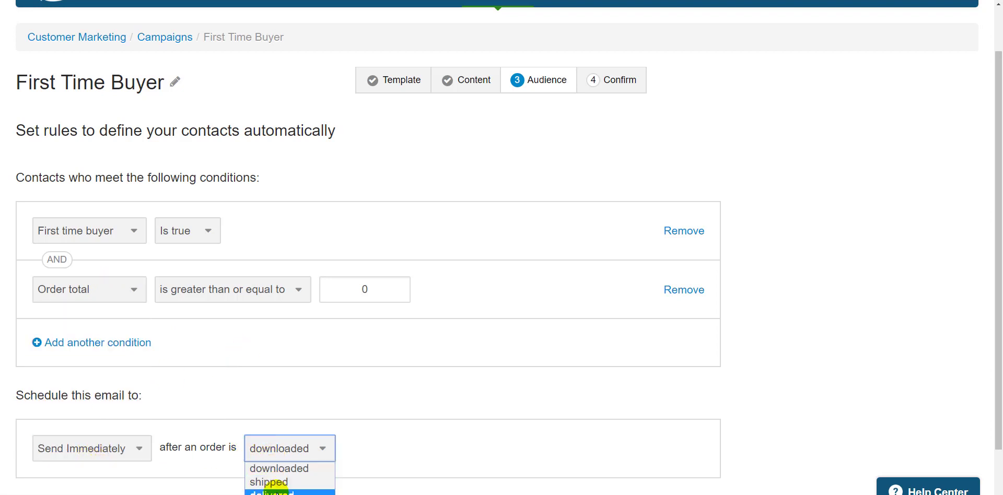
pyautogui.click(264, 386)
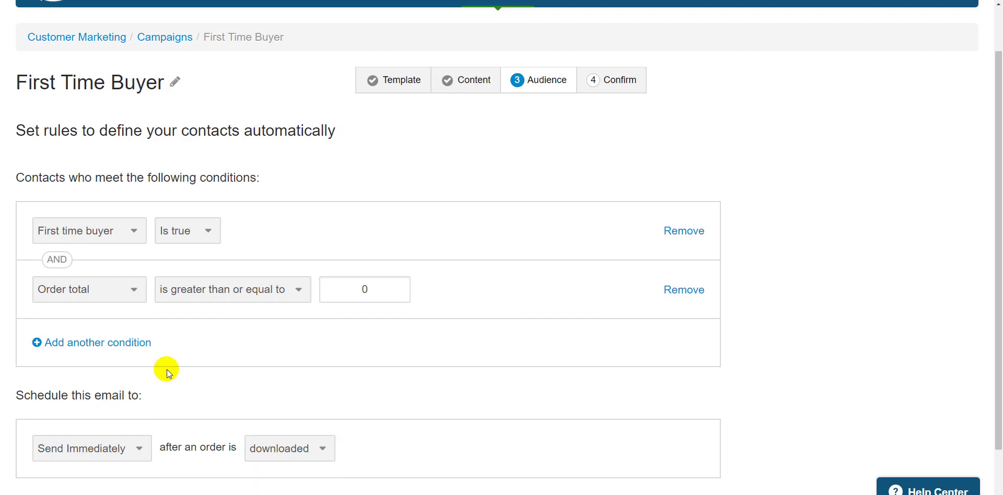
# Remove the Order total condition and proceed to the campaign review
pyautogui.click(684, 290)
pyautogui.click(107, 472)
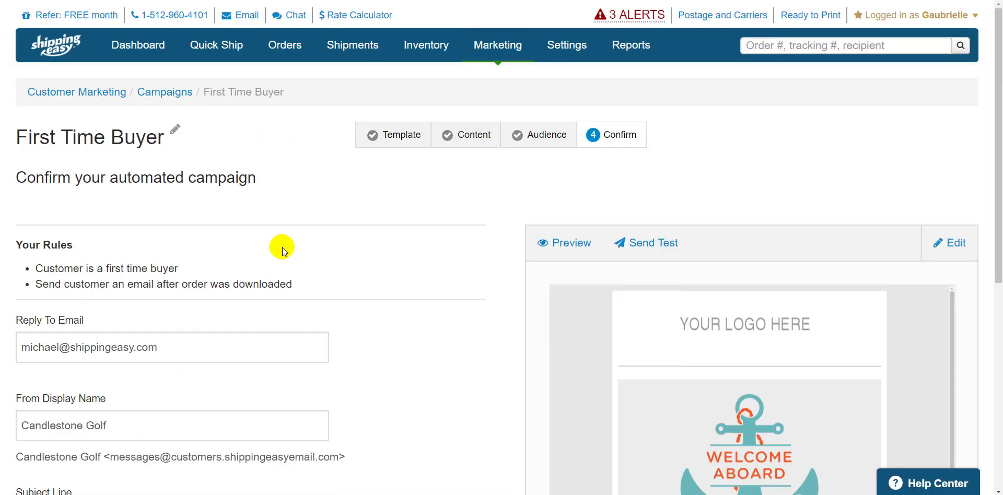
pyautogui.scroll(-3, 146, 331)
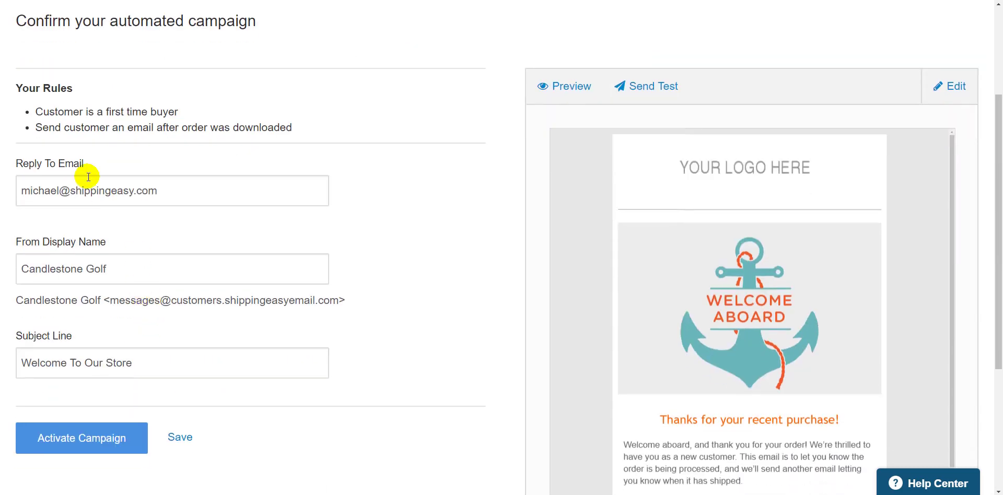
# Change the reply-to address name to 'help', set sender name to ShippingEasy, and request activation
pyautogui.doubleClick(52, 191)
pyautogui.write('help')
pyautogui.press('Tab')
pyautogui.write('ShippingA')
pyautogui.press('BackSpace')
pyautogui.write('Easy')
pyautogui.press('Tab')
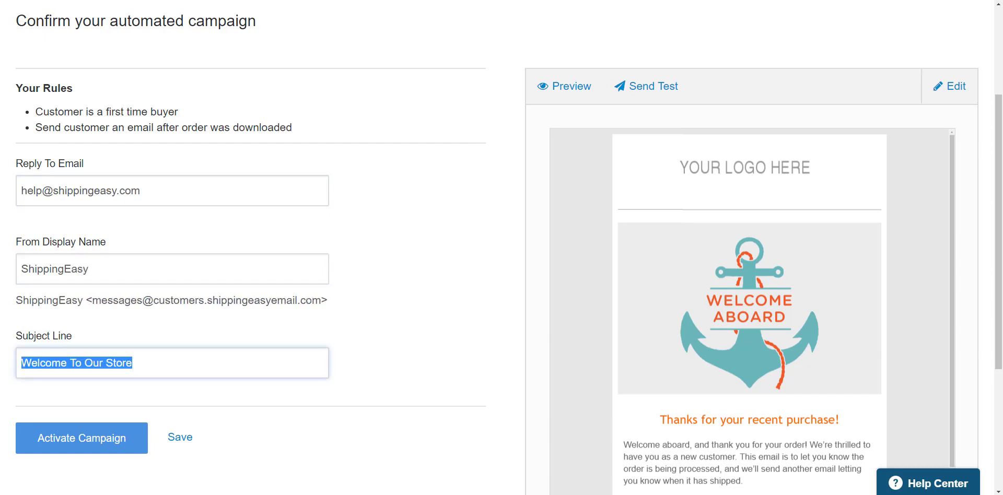
pyautogui.click(81, 440)
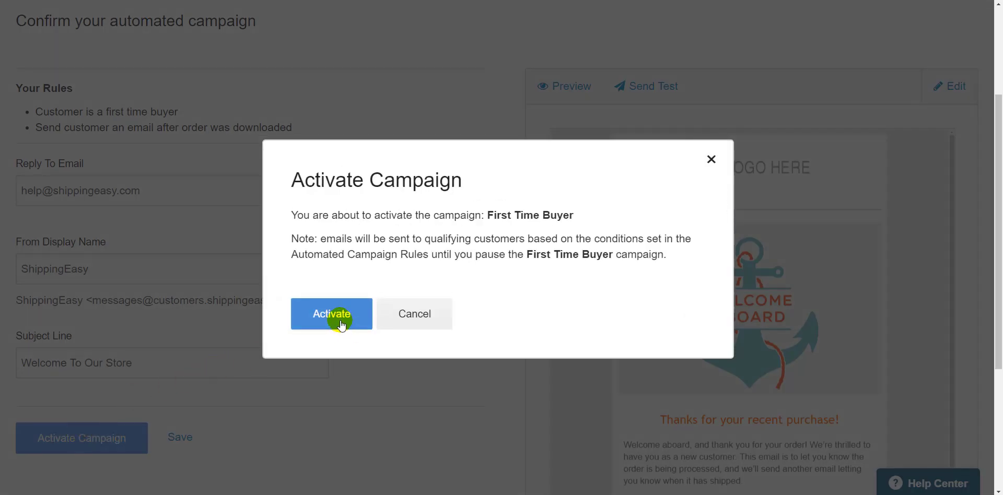
# Confirm activation and check the First Time Buyer campaign's Active status
pyautogui.click(339, 320)
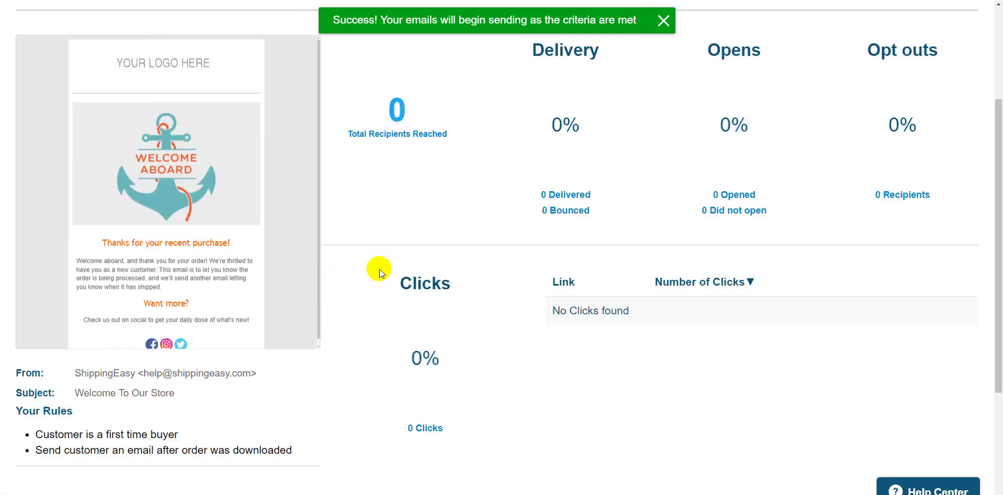
pyautogui.scroll(3, 392, 272)
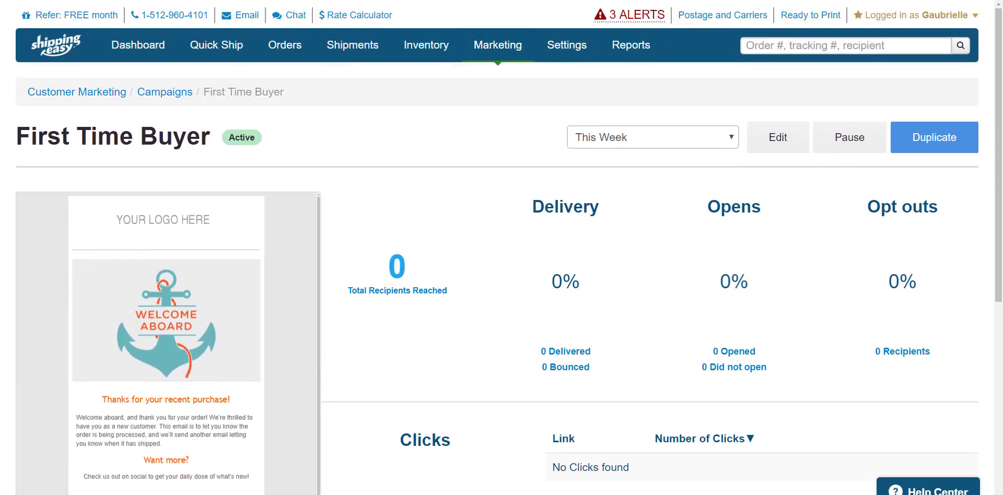